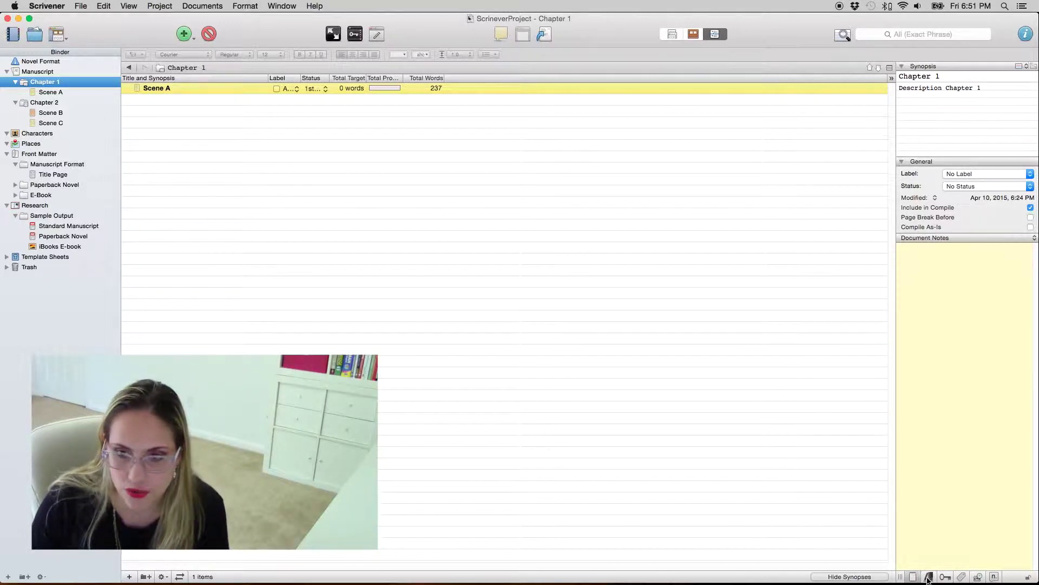
# - Switch Chapter 1's inspector from document notes to its empty Keywords list
pyautogui.click(928, 577)
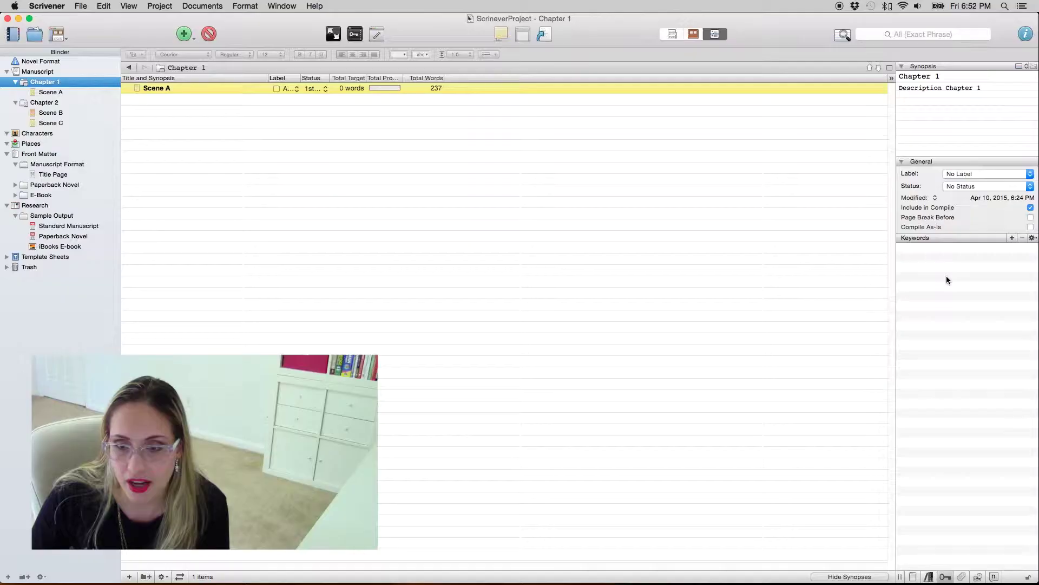
# - Add the character keywords Amy and Bob to Chapter 1
pyautogui.click(1011, 238)
pyautogui.write('Amy')
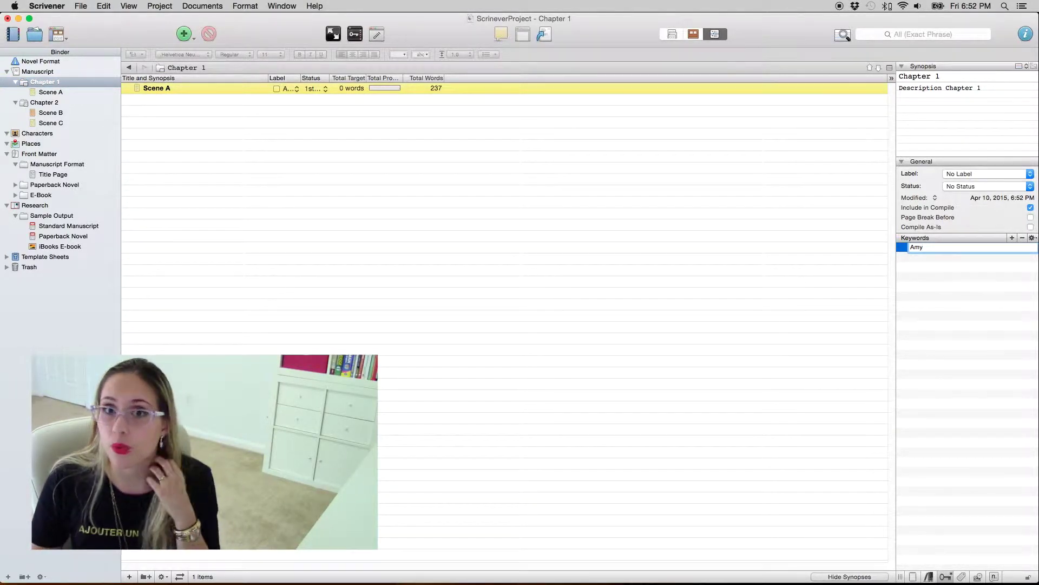
pyautogui.press('Return')
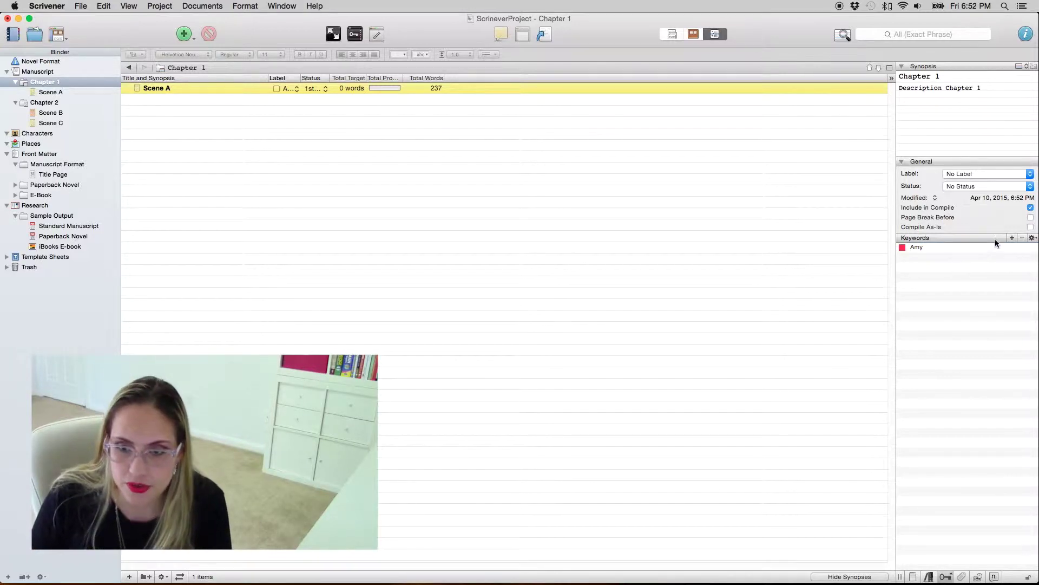
pyautogui.click(1009, 237)
pyautogui.write('Bob')
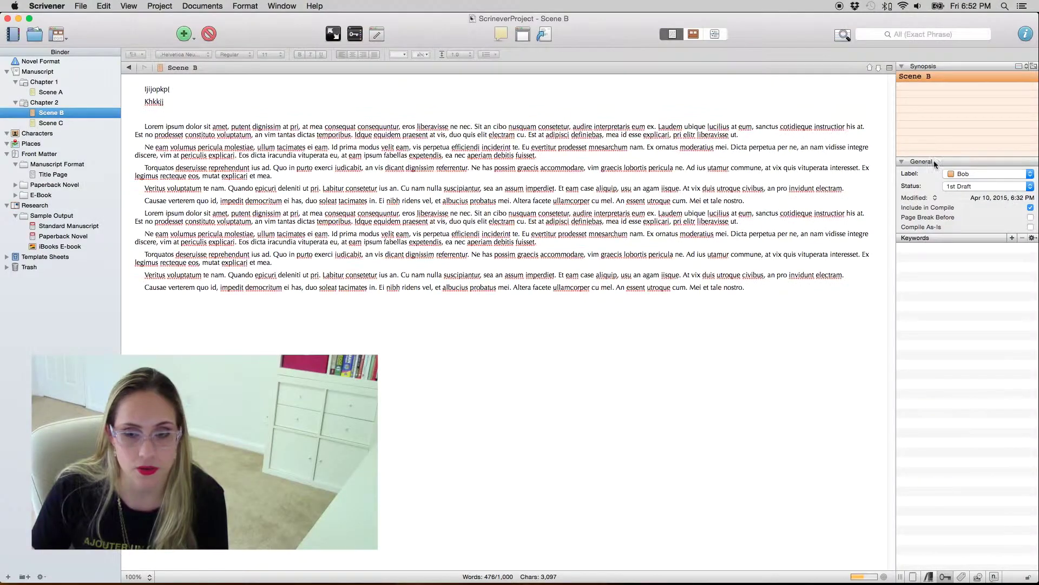
# - Tag Scene B with Amy and give Scene C an existing project keyword
pyautogui.click(1012, 238)
pyautogui.write('Amy')
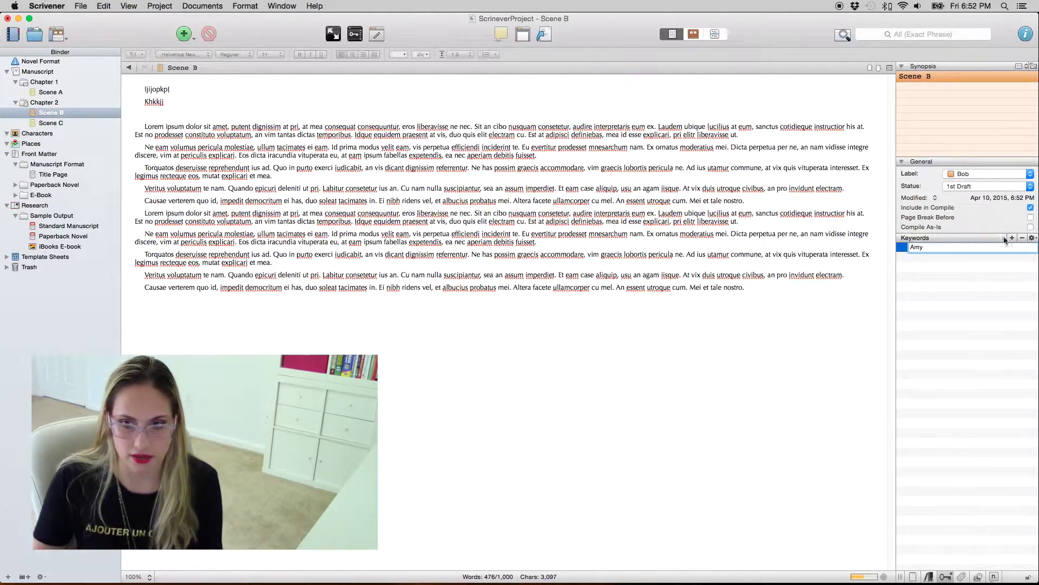
pyautogui.press('Return')
pyautogui.click(66, 124)
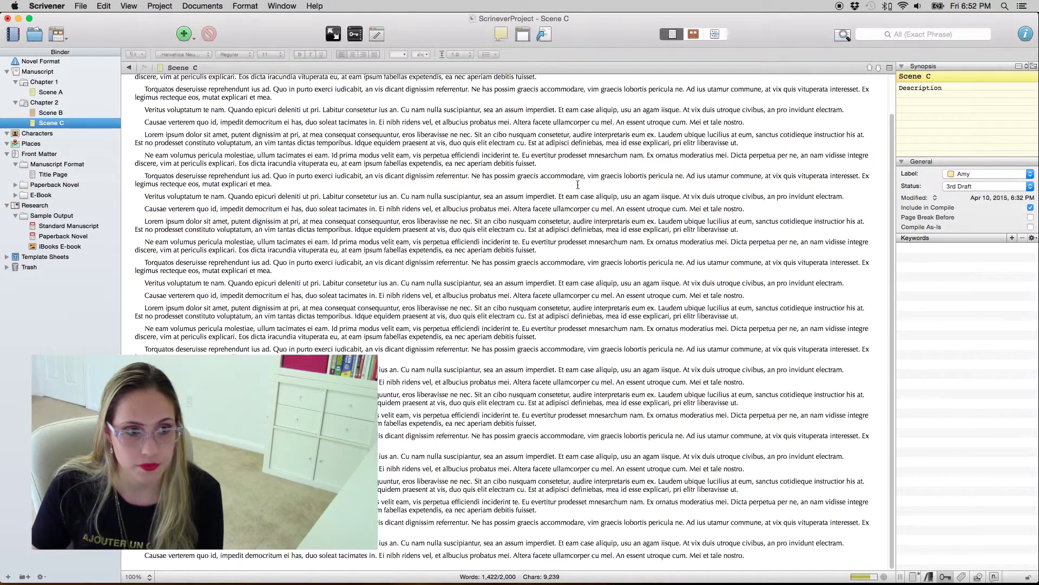
pyautogui.click(1031, 238)
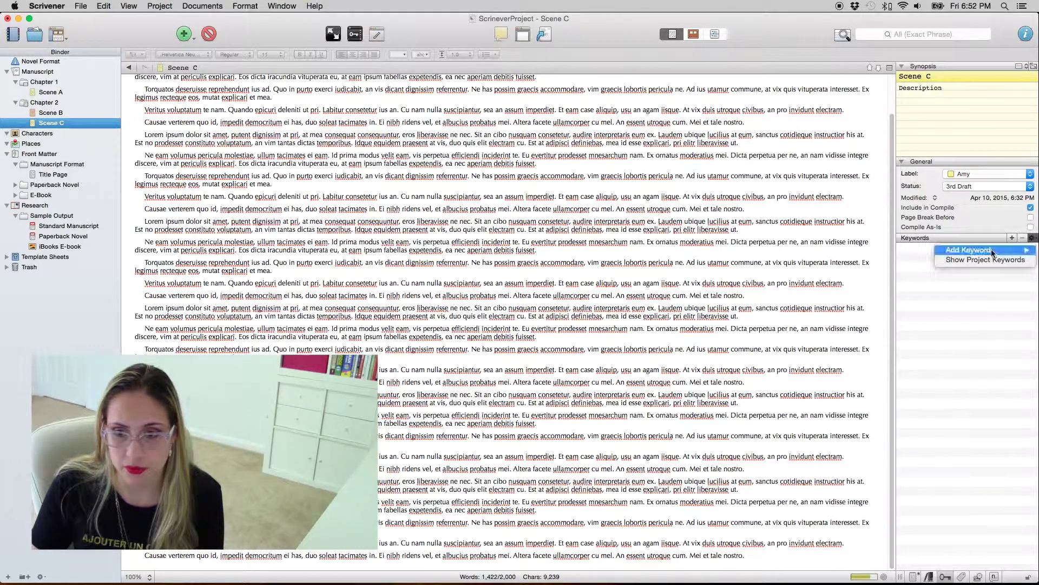
pyautogui.click(916, 262)
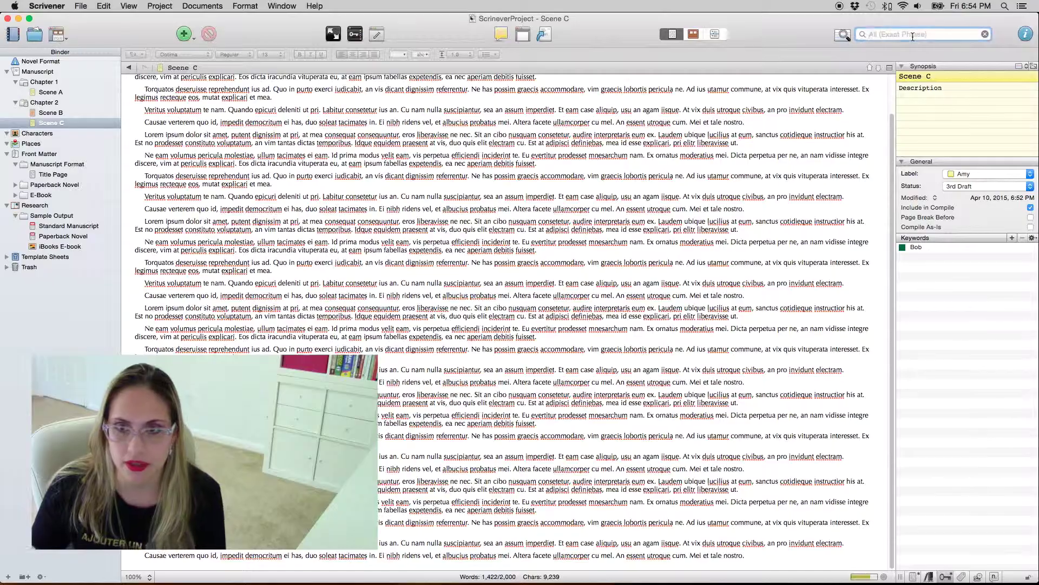
# - Search the project for Amy, limited to Keywords
pyautogui.click(913, 34)
pyautogui.write('Amy')
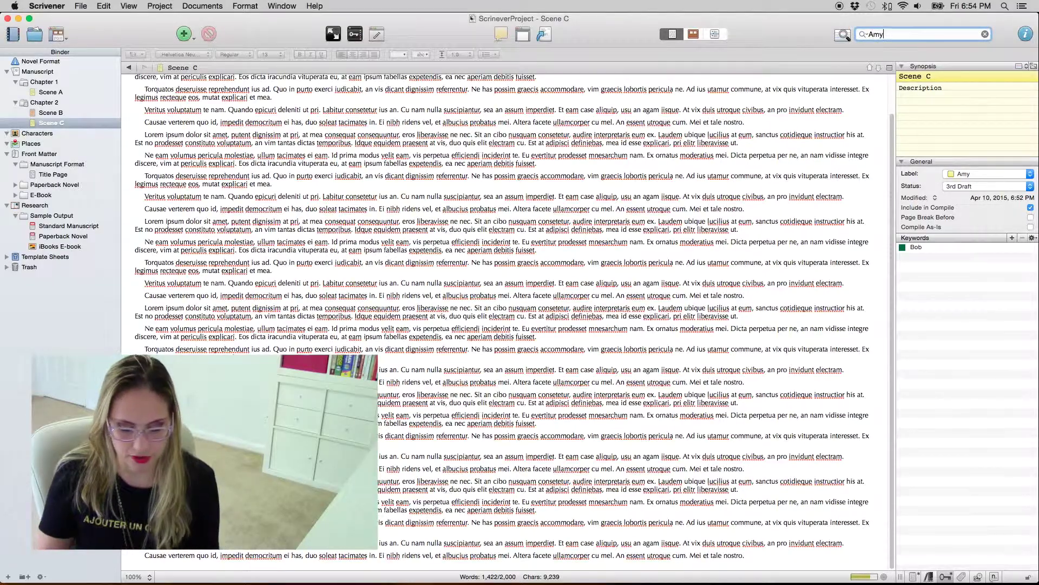
pyautogui.press('Return')
pyautogui.click(864, 35)
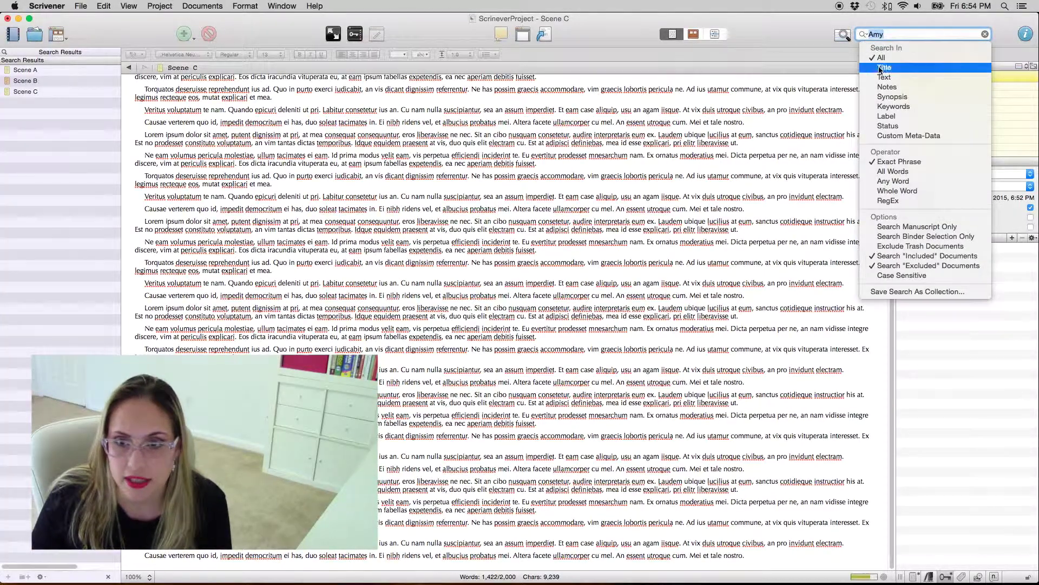
pyautogui.click(880, 107)
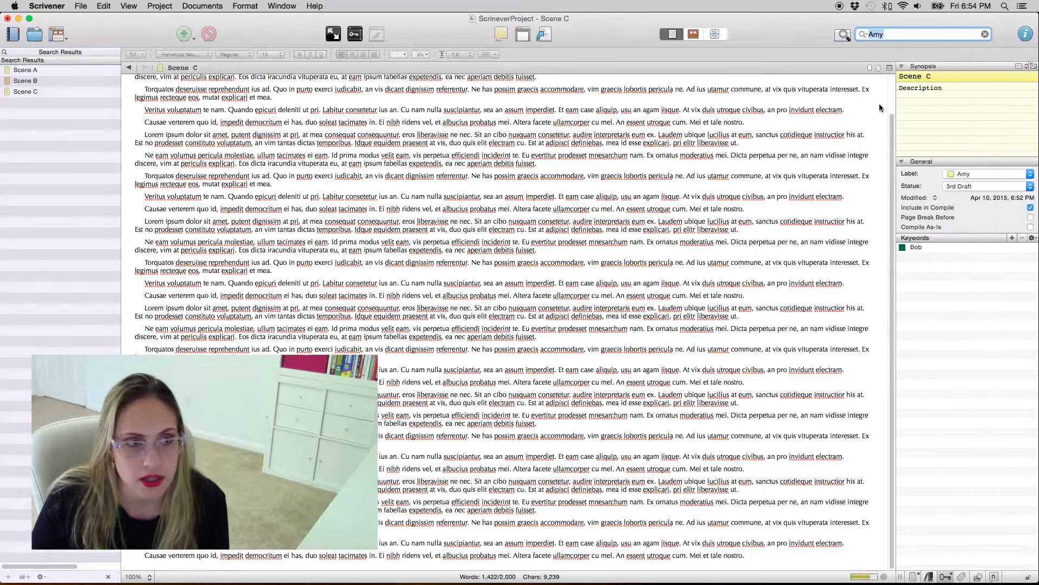
# - Review Scene A and Scene B in the results, then clear the search back to the binder
pyautogui.click(31, 73)
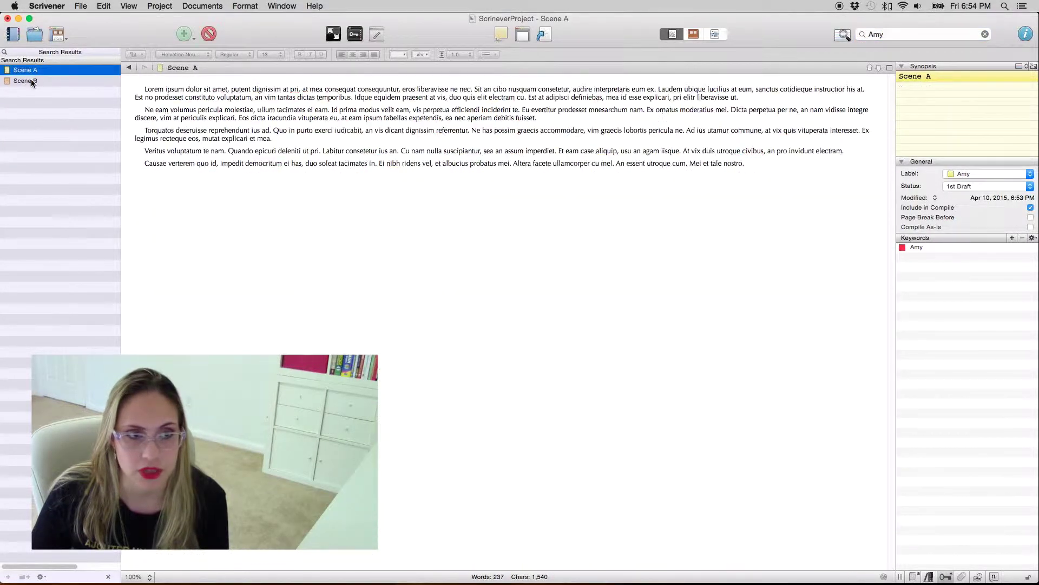
pyautogui.click(31, 80)
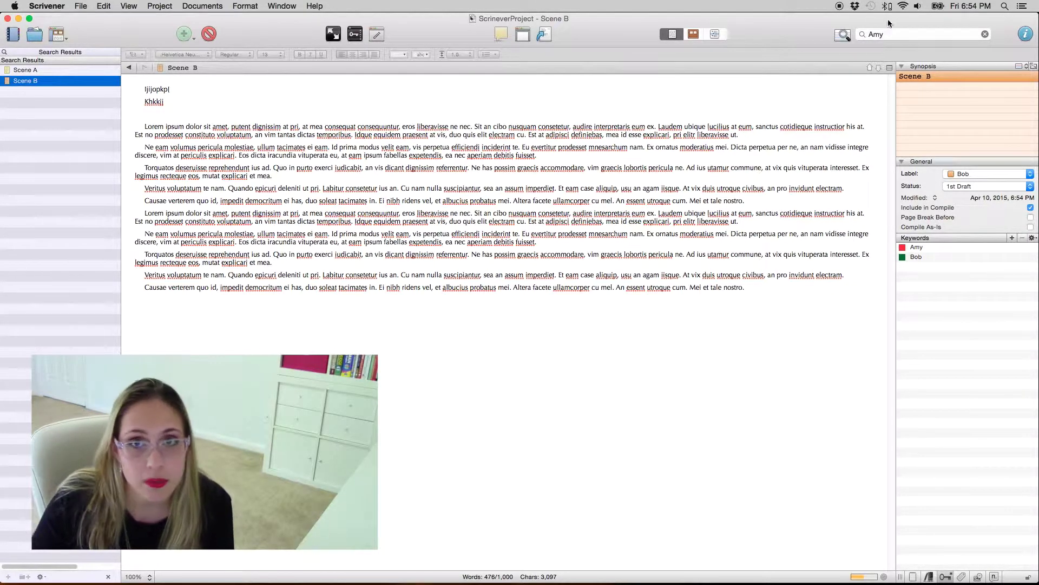
pyautogui.doubleClick(881, 34)
pyautogui.press('BackSpace')
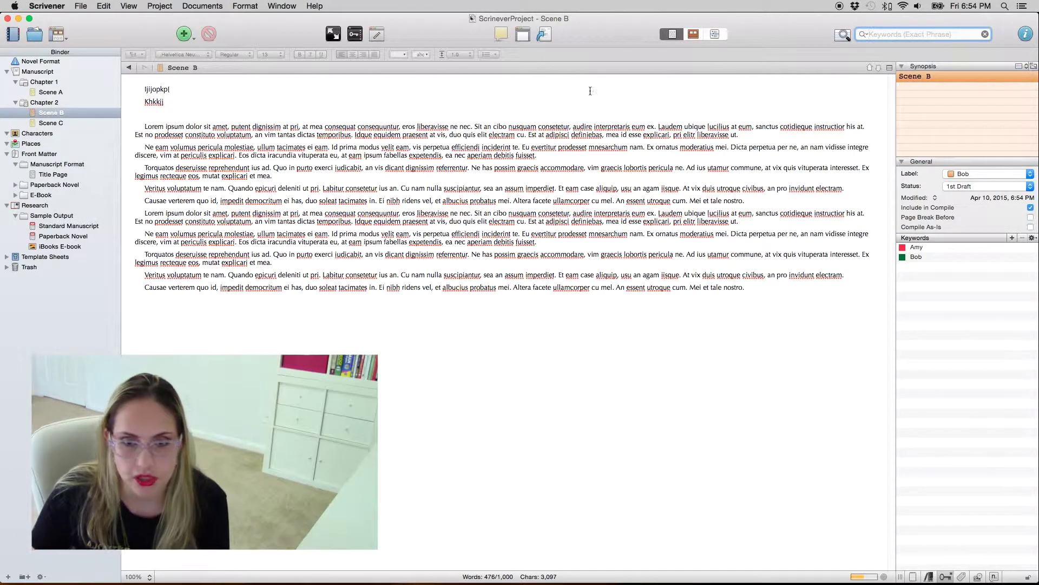
# - Show the whole Manuscript in outline view with a Keywords column added
pyautogui.click(715, 34)
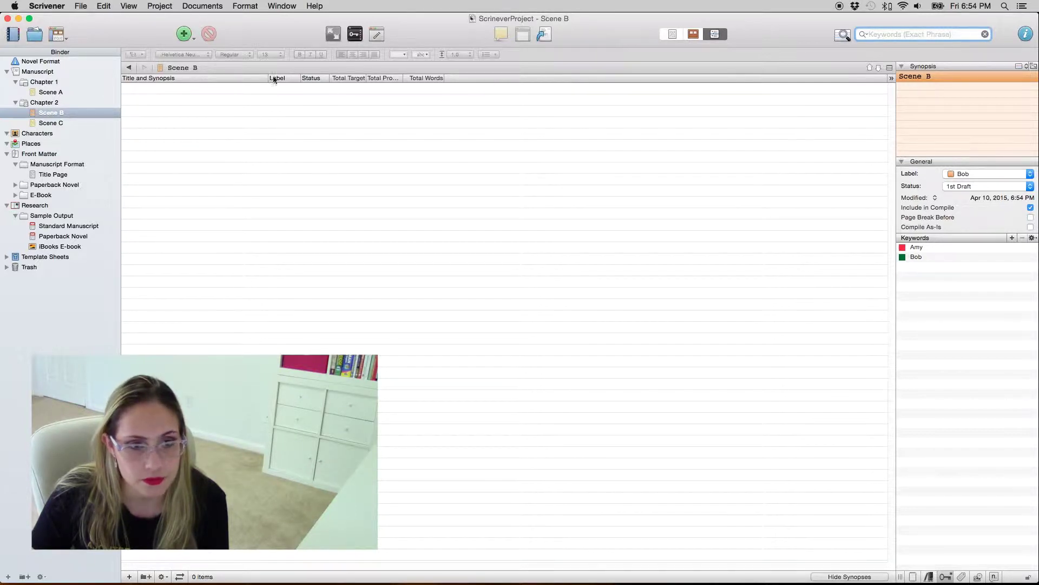
pyautogui.click(43, 82)
pyautogui.click(38, 71)
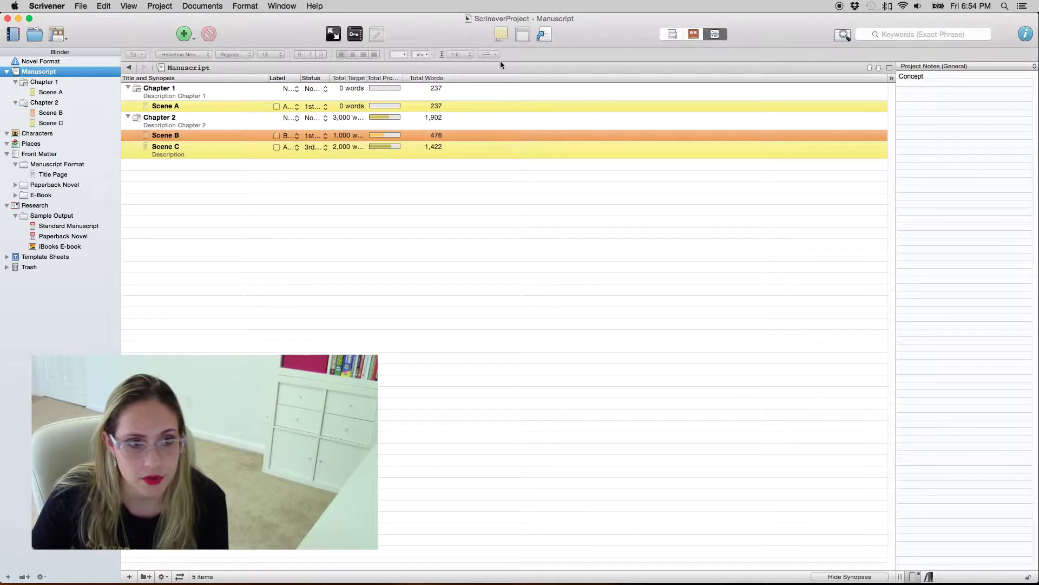
pyautogui.rightClick(492, 79)
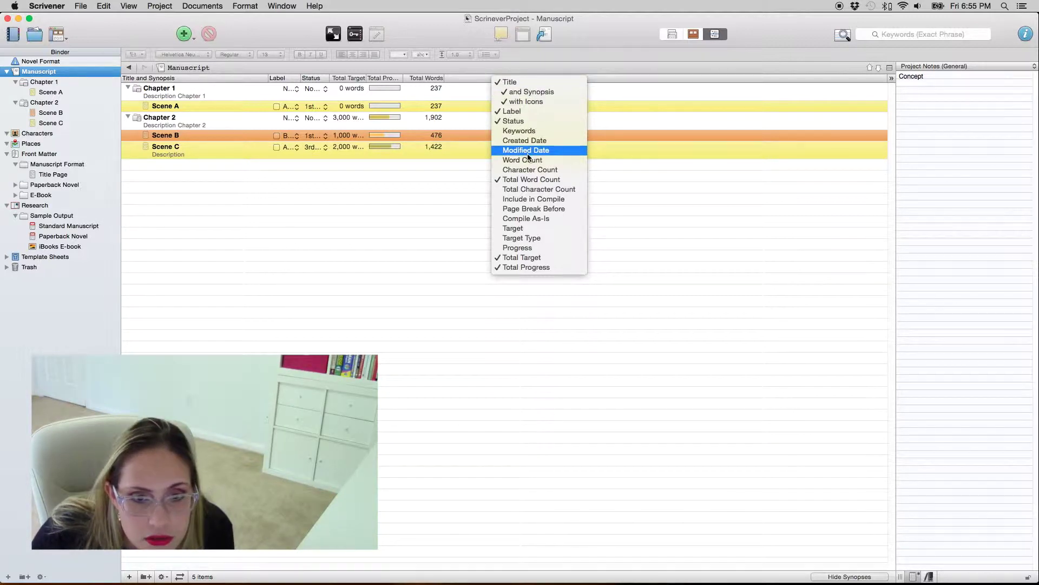
pyautogui.click(526, 131)
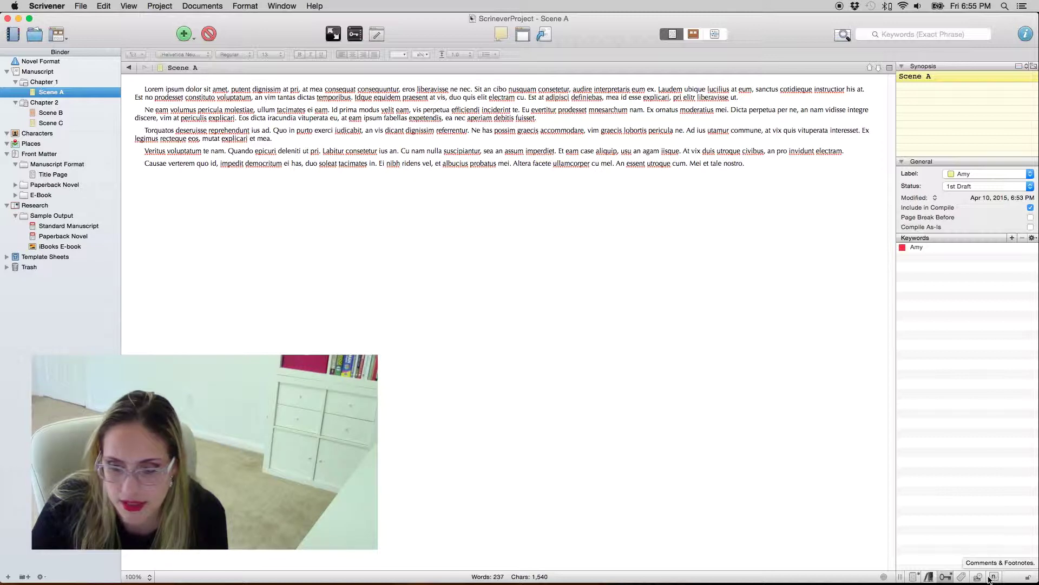
# - From Scene A's custom metadata, define a new metadata field titled Mood
pyautogui.click(963, 577)
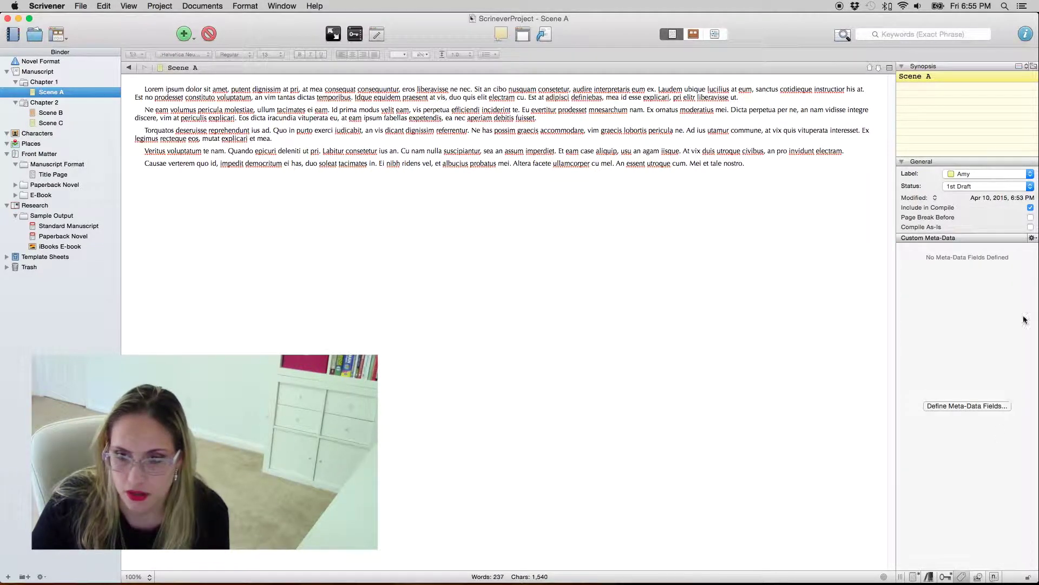
pyautogui.click(983, 405)
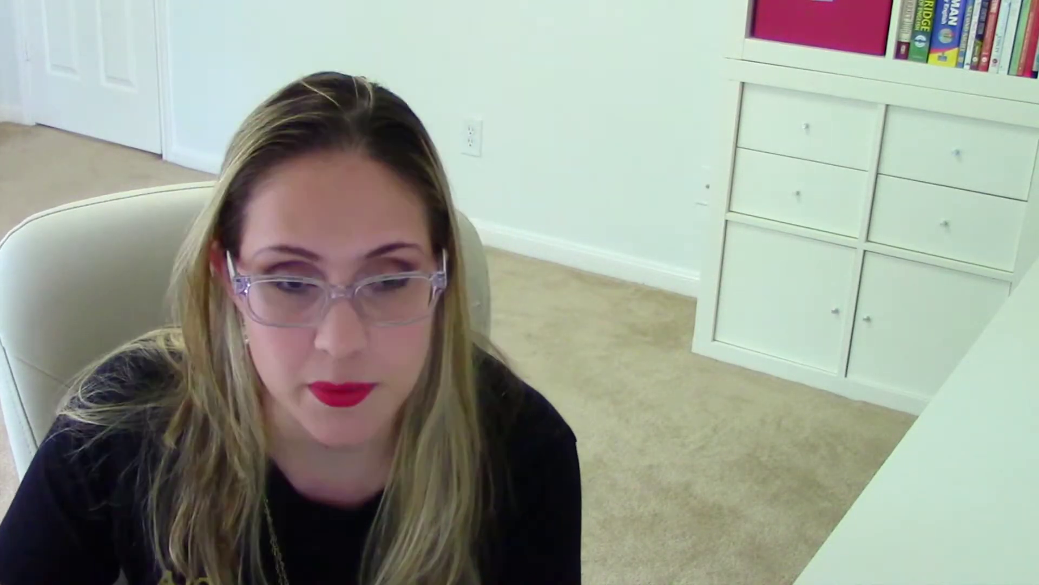
pyautogui.write('Mood')
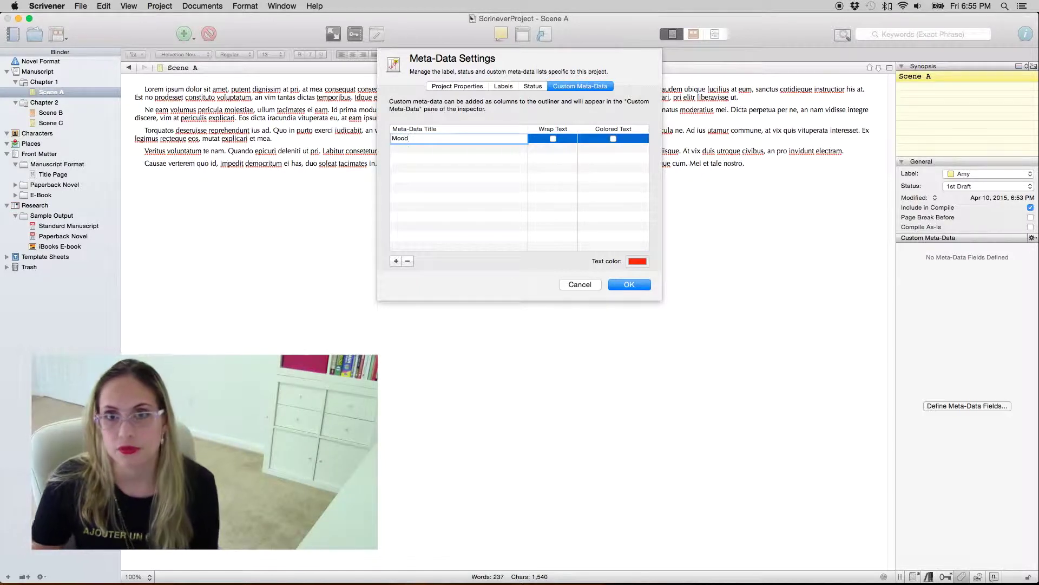
# - Save the Mood field and set Scene A's mood to Denial
pyautogui.click(495, 158)
pyautogui.click(627, 284)
pyautogui.click(935, 258)
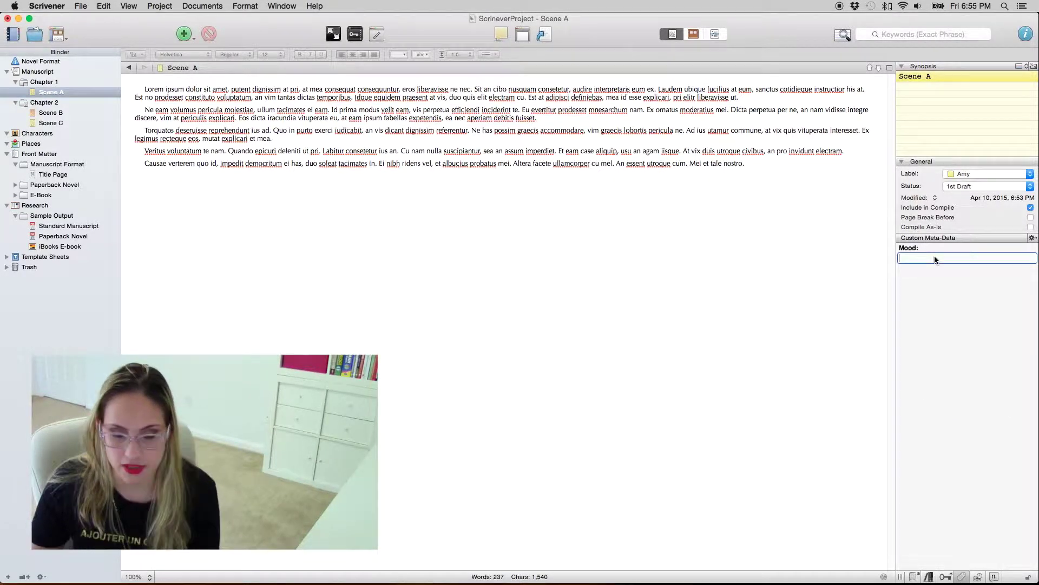
pyautogui.write('Denial')
pyautogui.click(700, 250)
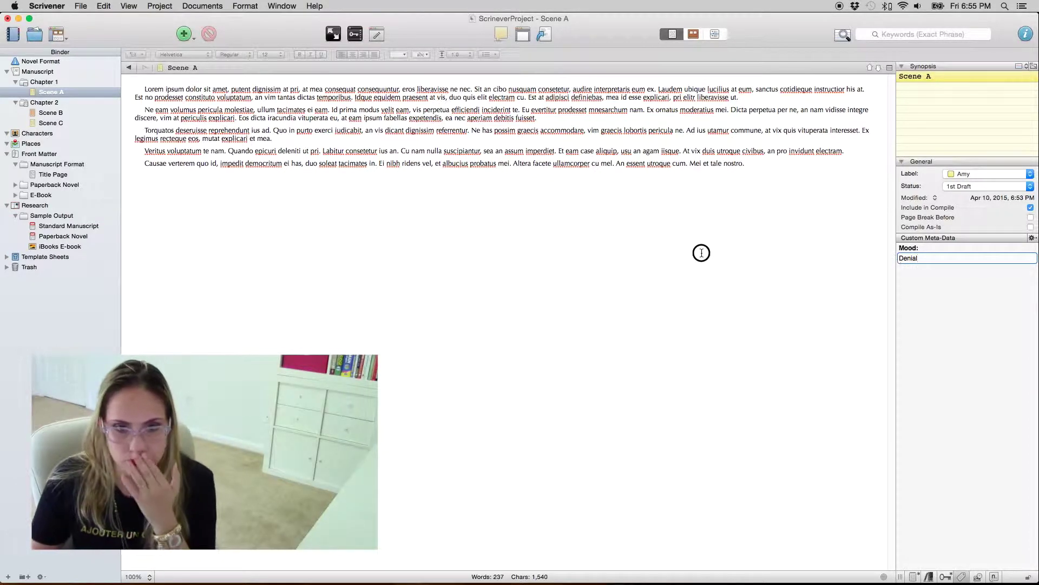
# - Set Scene B's mood to Anger and return to the Manuscript outline
pyautogui.click(50, 113)
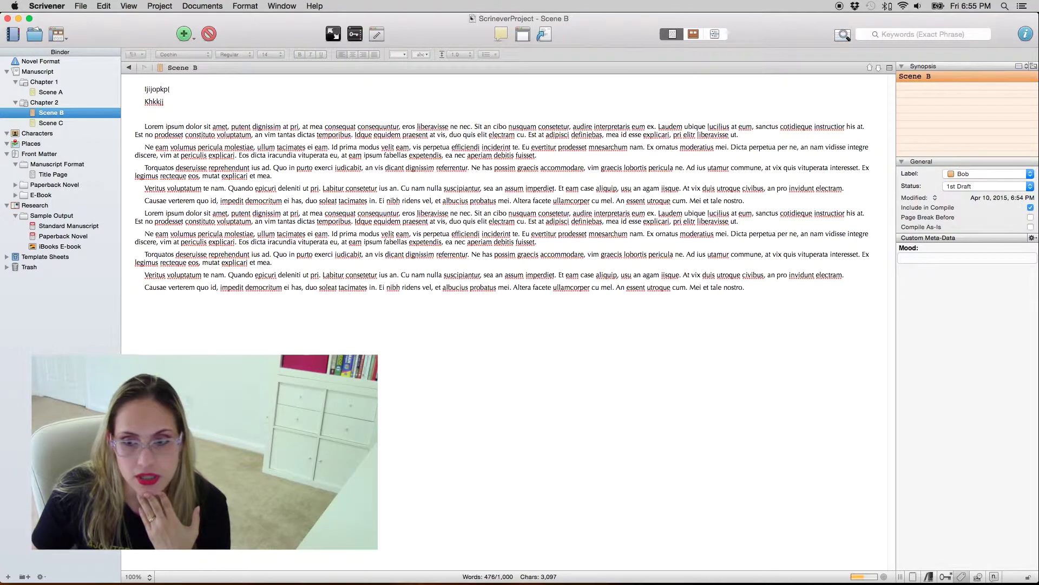
pyautogui.click(979, 260)
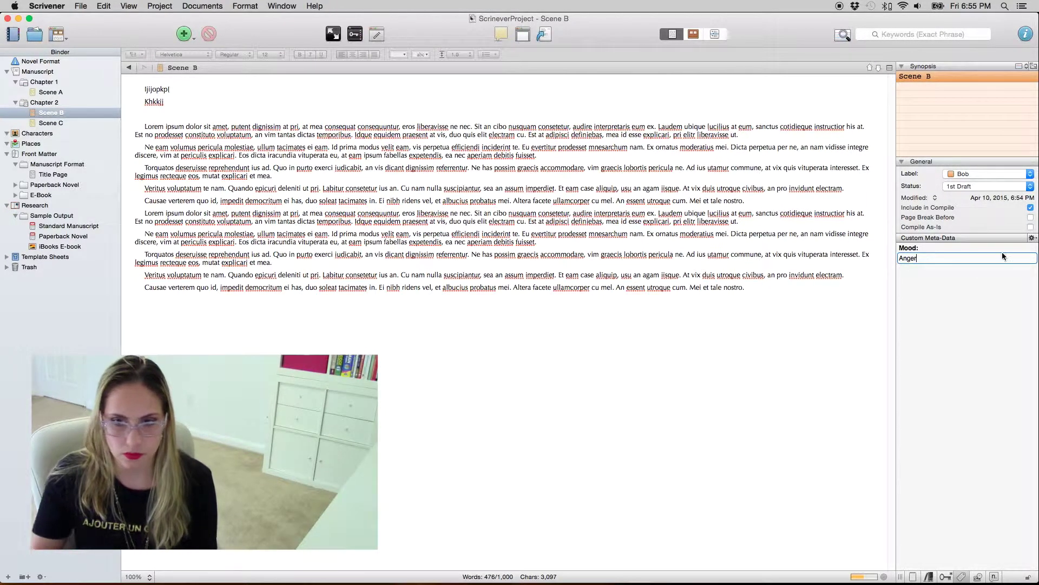
pyautogui.click(344, 109)
pyautogui.click(54, 73)
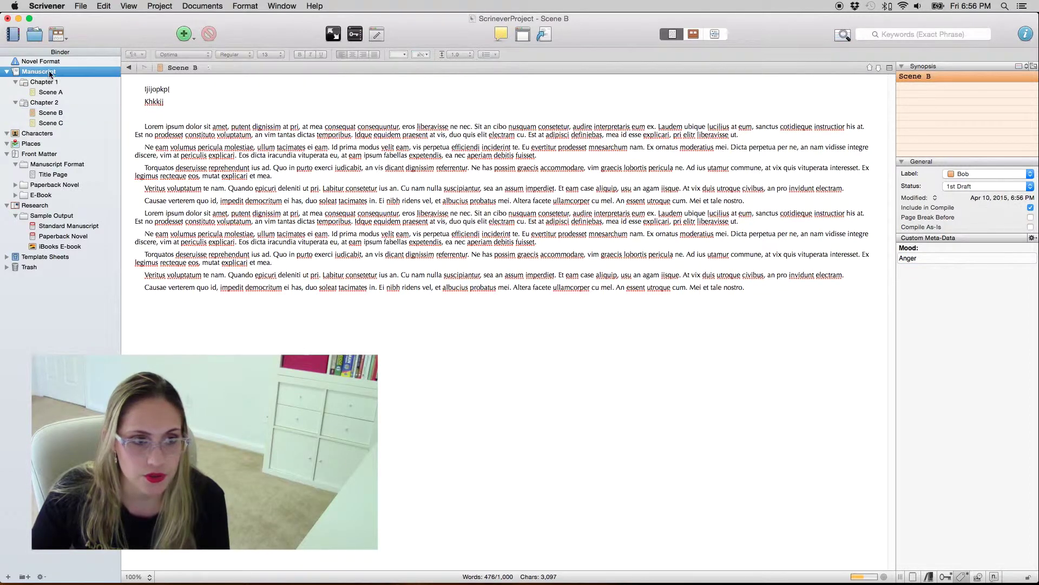
# - Add a Mood column to the outline, showing Denial and Anger
pyautogui.rightClick(530, 78)
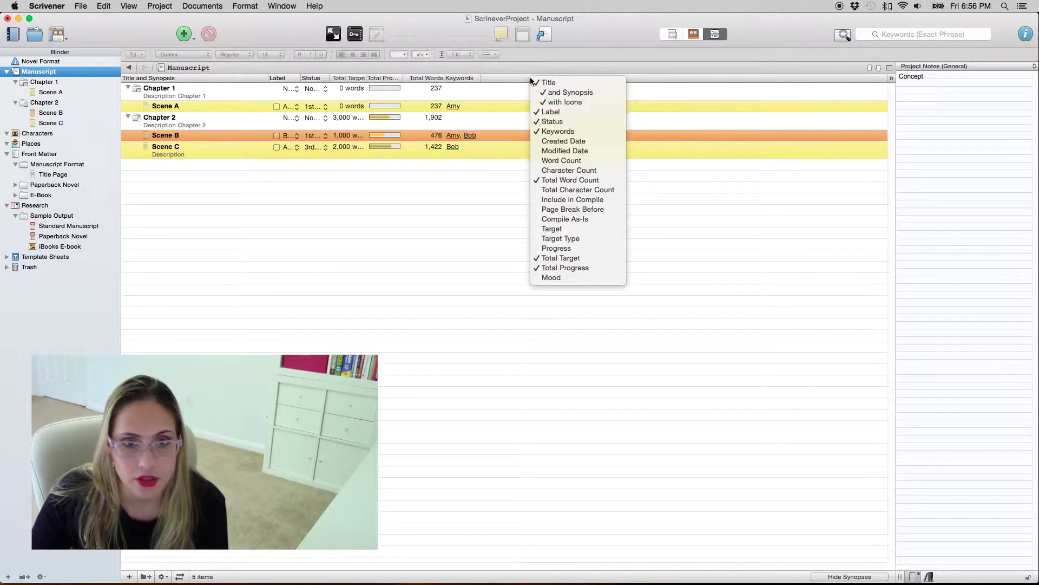
pyautogui.click(593, 277)
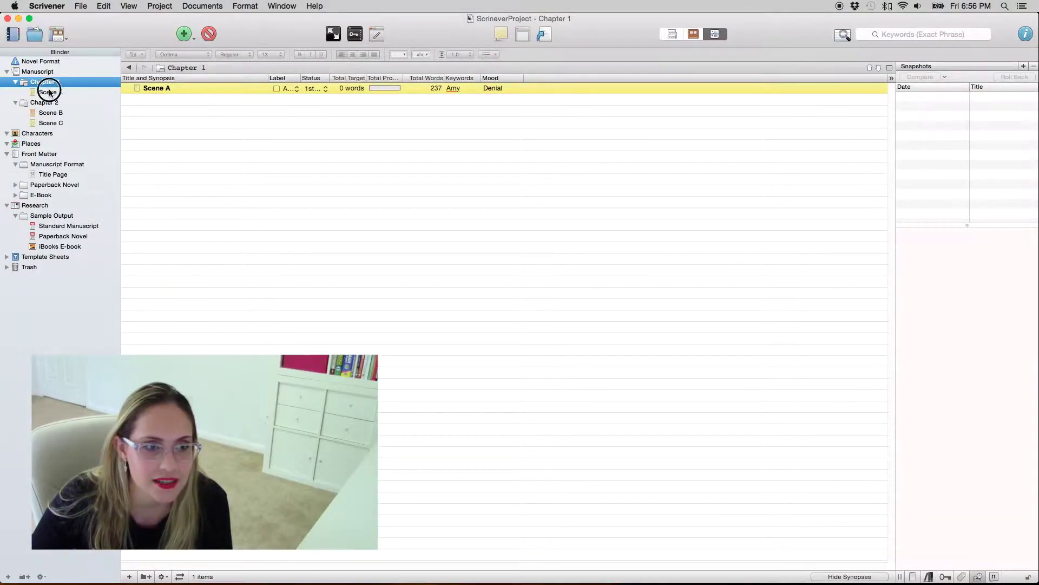
# - Take a snapshot of Scene A and rename it '1st Draft'
pyautogui.click(49, 92)
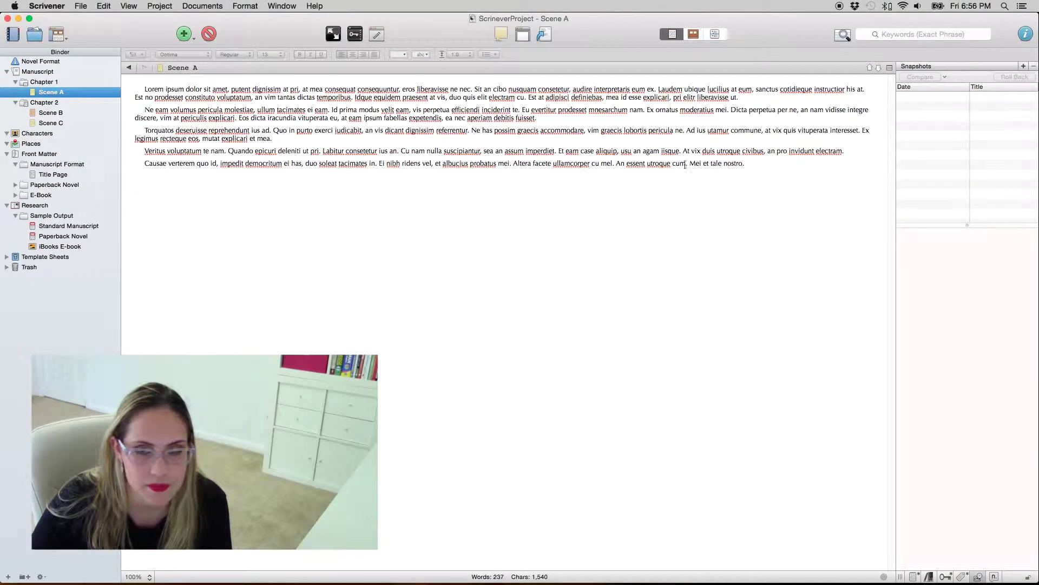
pyautogui.click(790, 112)
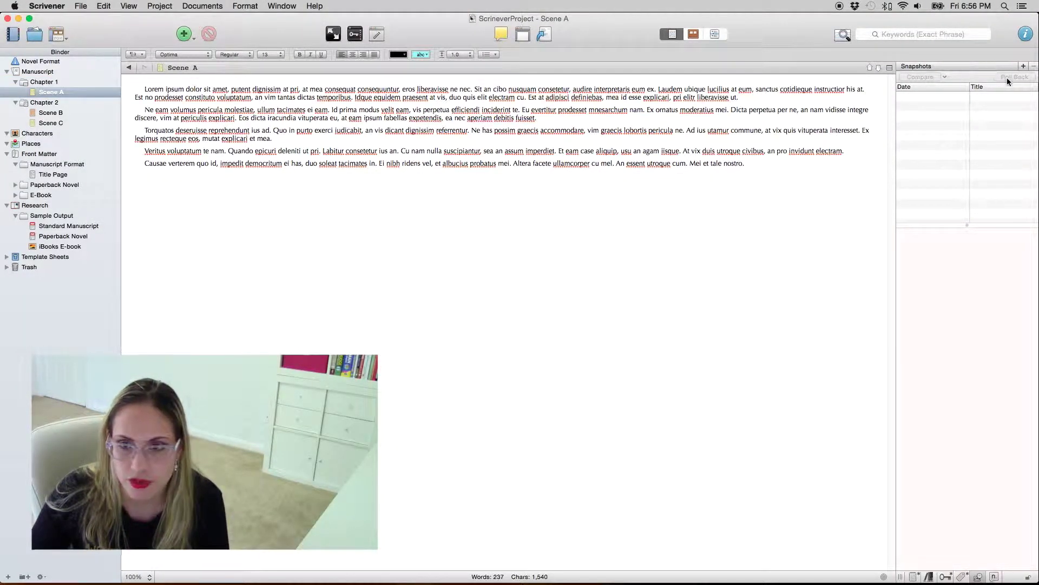
pyautogui.click(1023, 67)
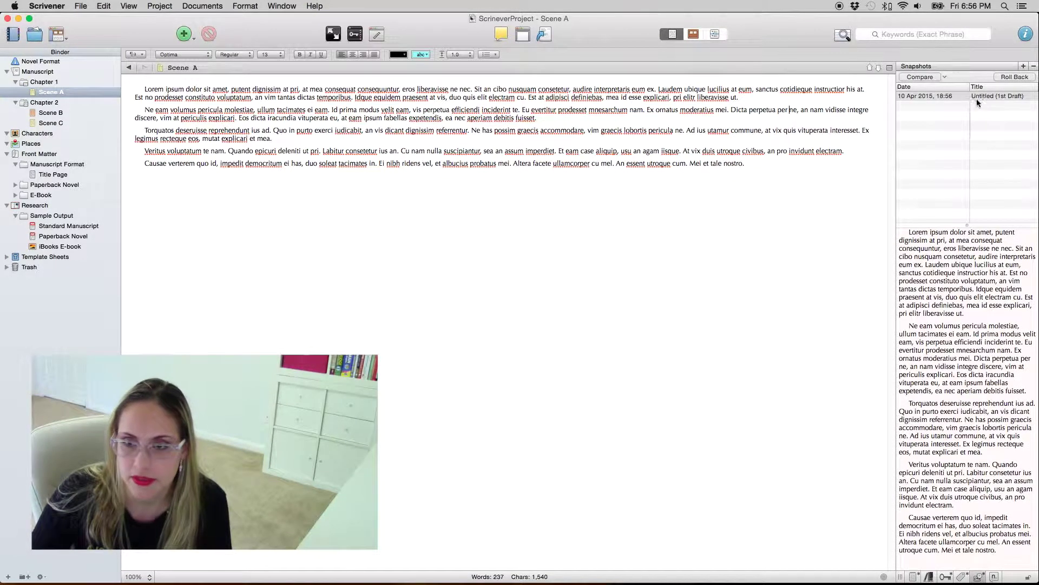
pyautogui.click(983, 97)
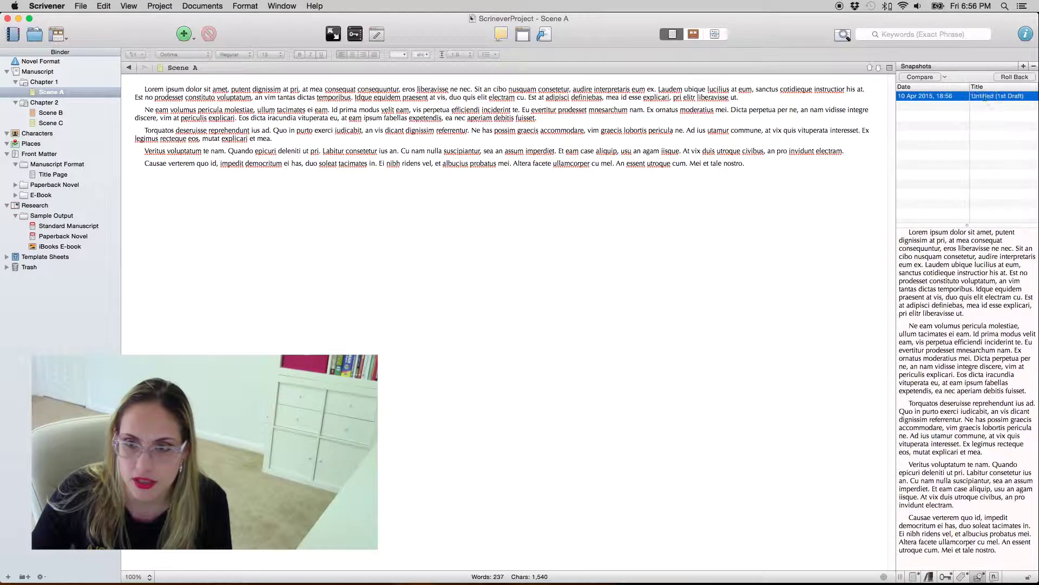
pyautogui.click(992, 96)
pyautogui.press('BackSpace')
pyautogui.press('BackSpace')
pyautogui.press('BackSpace')
pyautogui.press('BackSpace')
pyautogui.press('BackSpace')
pyautogui.press('BackSpace')
pyautogui.press('BackSpace')
pyautogui.press('BackSpace')
pyautogui.press('BackSpace')
pyautogui.press('BackSpace')
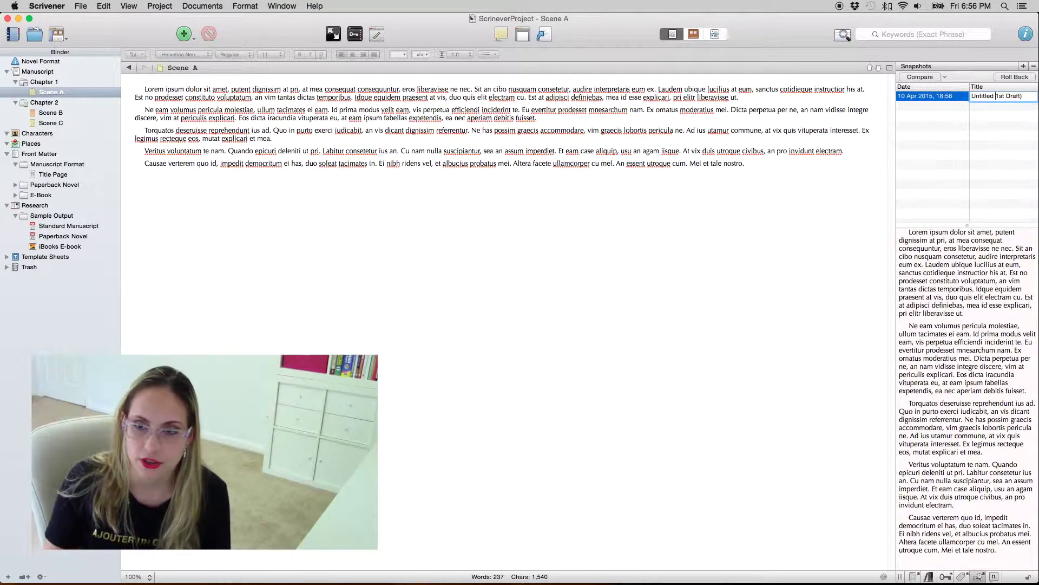
pyautogui.click(1021, 97)
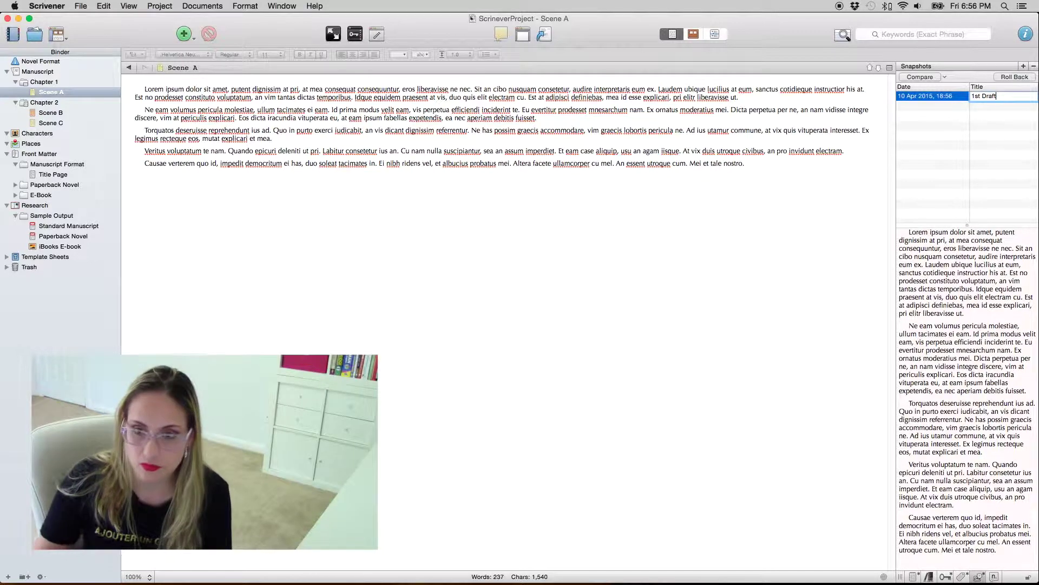
pyautogui.press('Return')
# - Copy Scene A's text and paste it at the end until the scene reaches 948 words
pyautogui.moveTo(774, 169); pyautogui.dragTo(161, 66)
pyautogui.press('super+c')
pyautogui.click(756, 163)
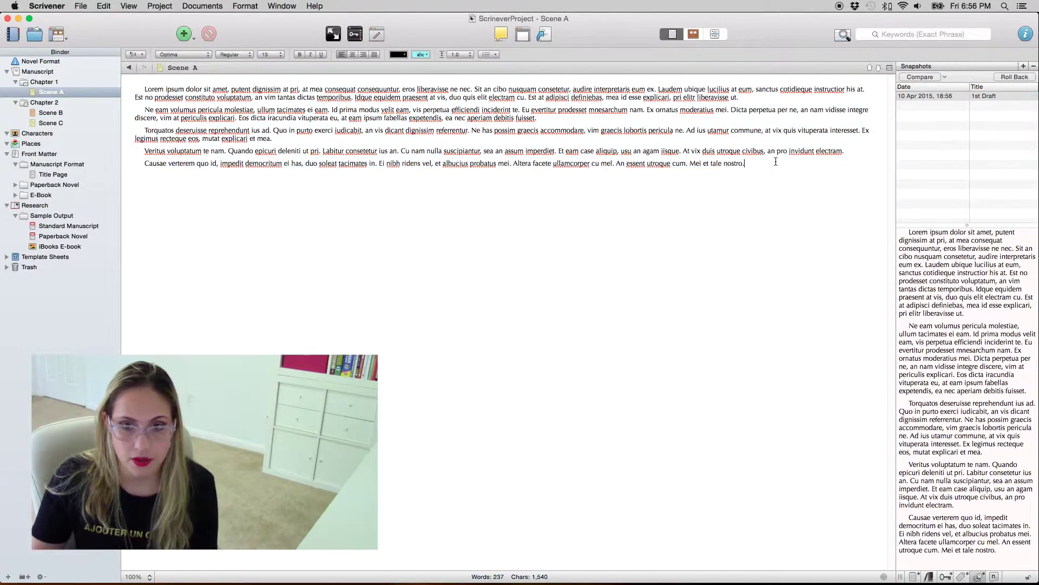
pyautogui.press('super+v')
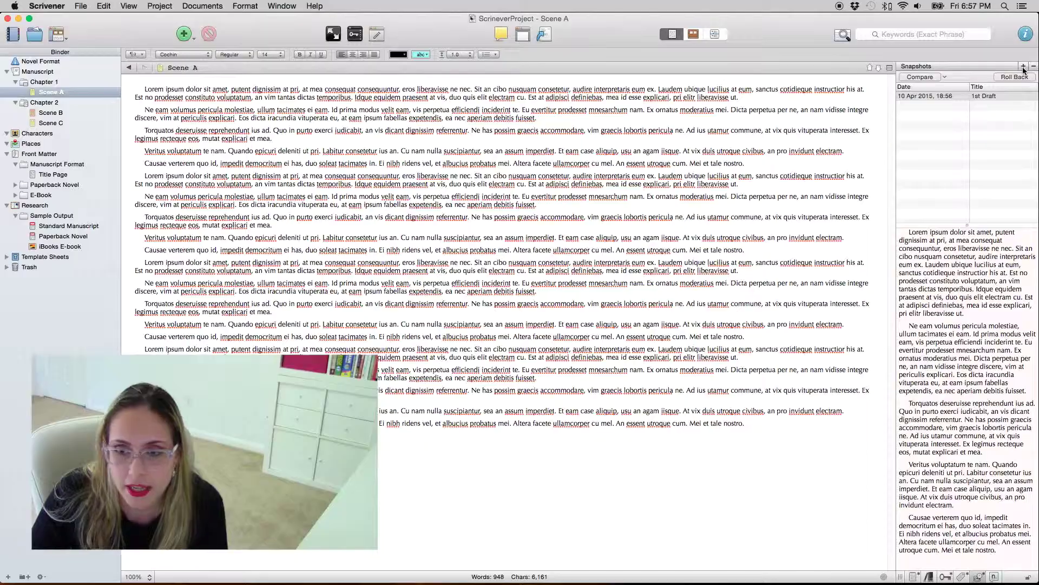
# - Take a new Scene A snapshot and name it '2nd Draft'
pyautogui.click(1022, 66)
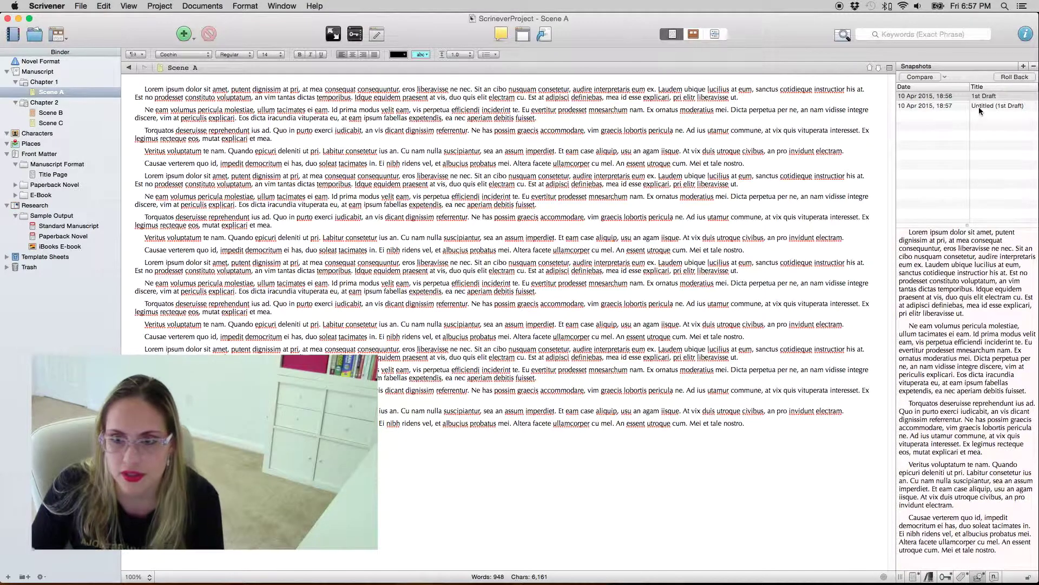
pyautogui.click(981, 105)
pyautogui.click(981, 105)
pyautogui.write('2nd Draft')
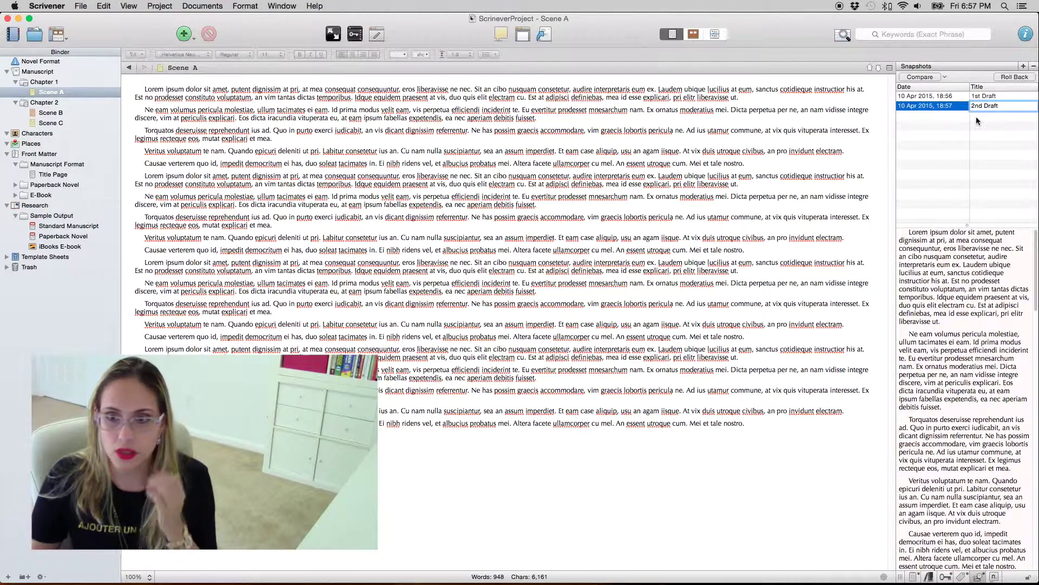
pyautogui.click(942, 120)
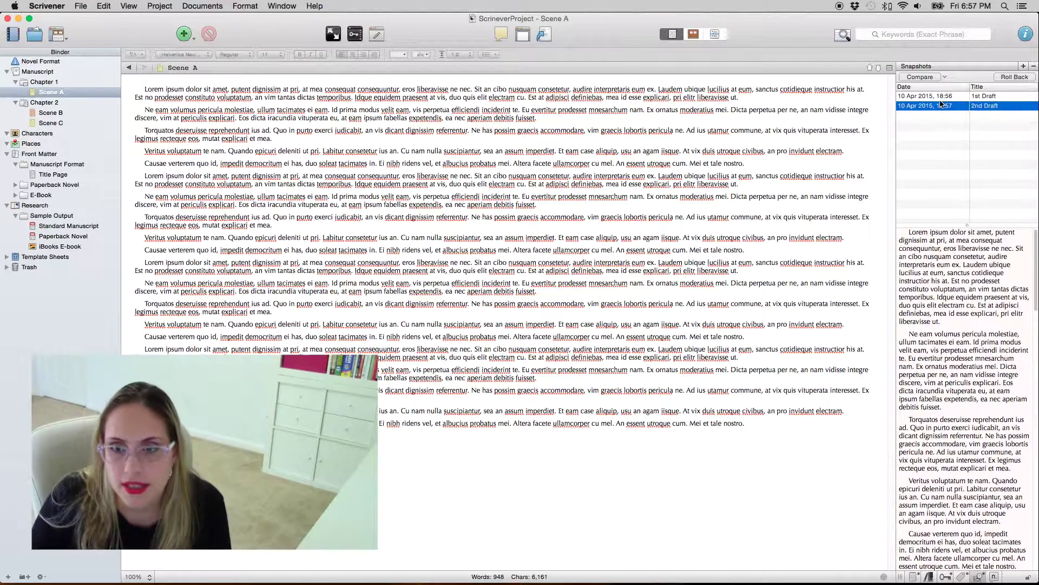
# - Compare the '1st Draft' snapshot against Scene A's current text
pyautogui.click(939, 97)
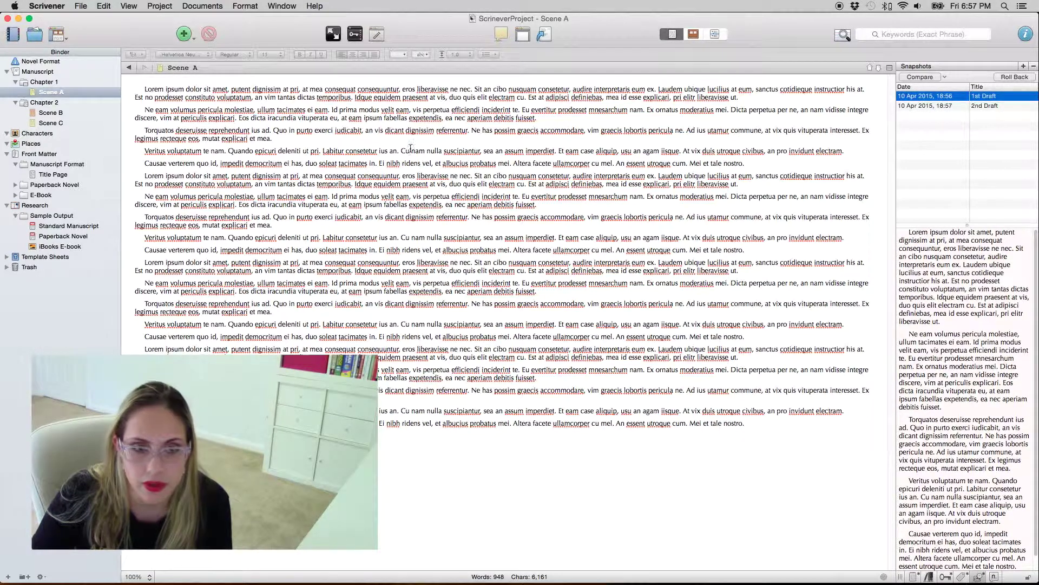
pyautogui.click(933, 77)
pyautogui.scroll(-5, 1007, 331)
pyautogui.scroll(4, 1010, 335)
pyautogui.scroll(-10, 1009, 335)
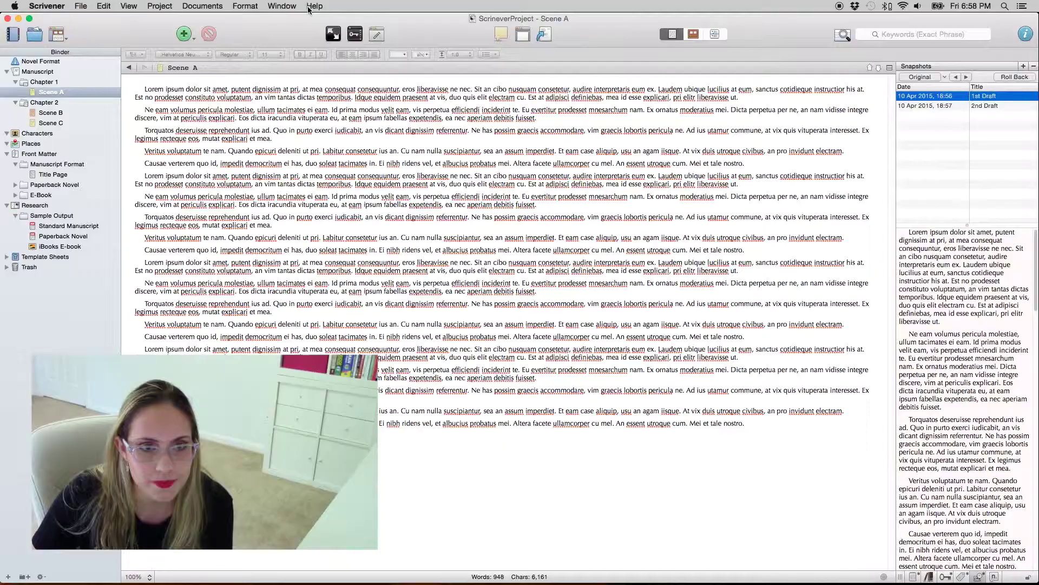
# - Split the editor horizontally using the Help search for 'split'
pyautogui.click(309, 7)
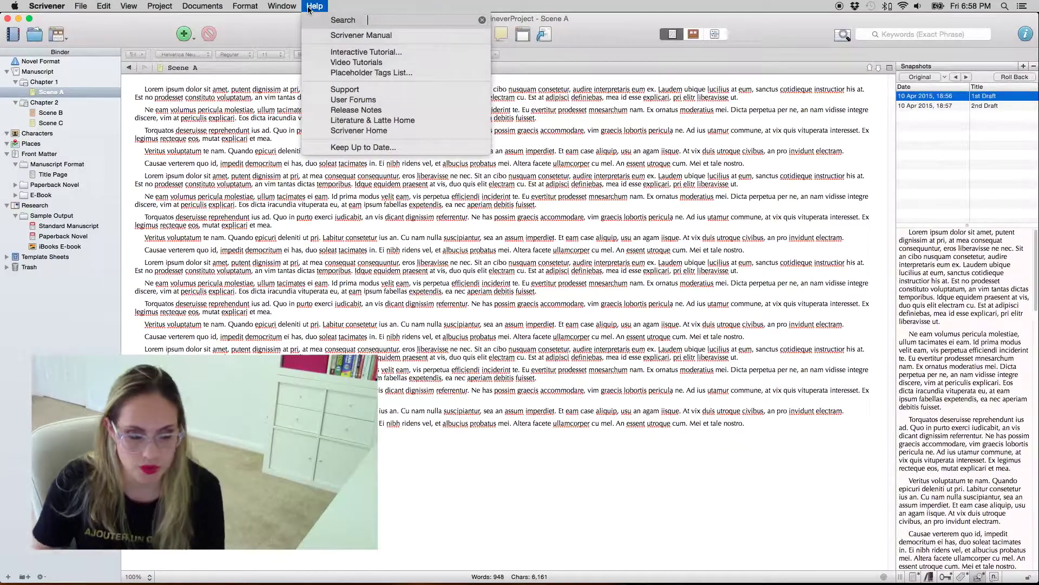
pyautogui.write('spli')
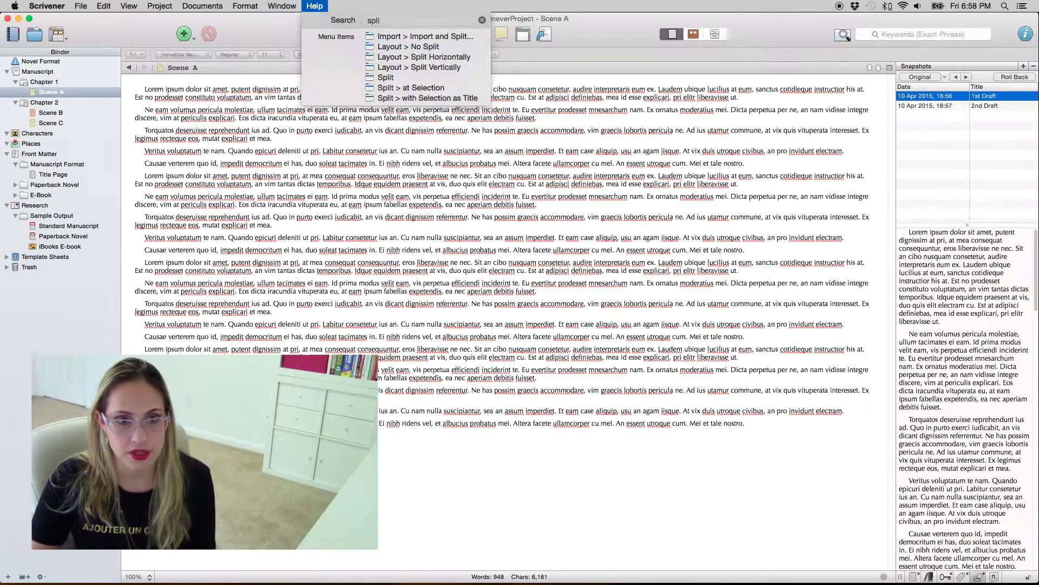
pyautogui.write('t')
pyautogui.moveTo(432, 57)
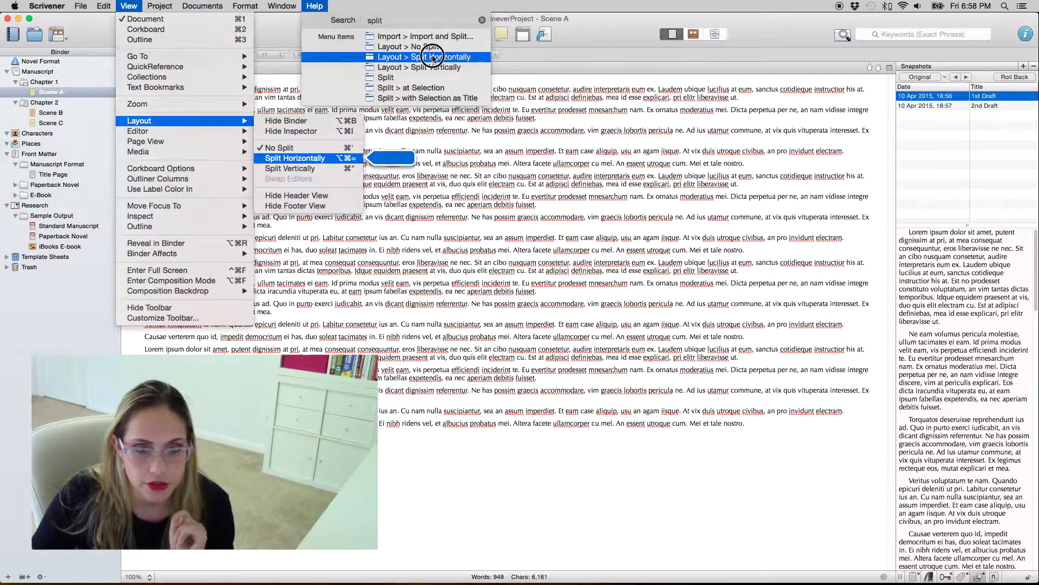
pyautogui.click(432, 57)
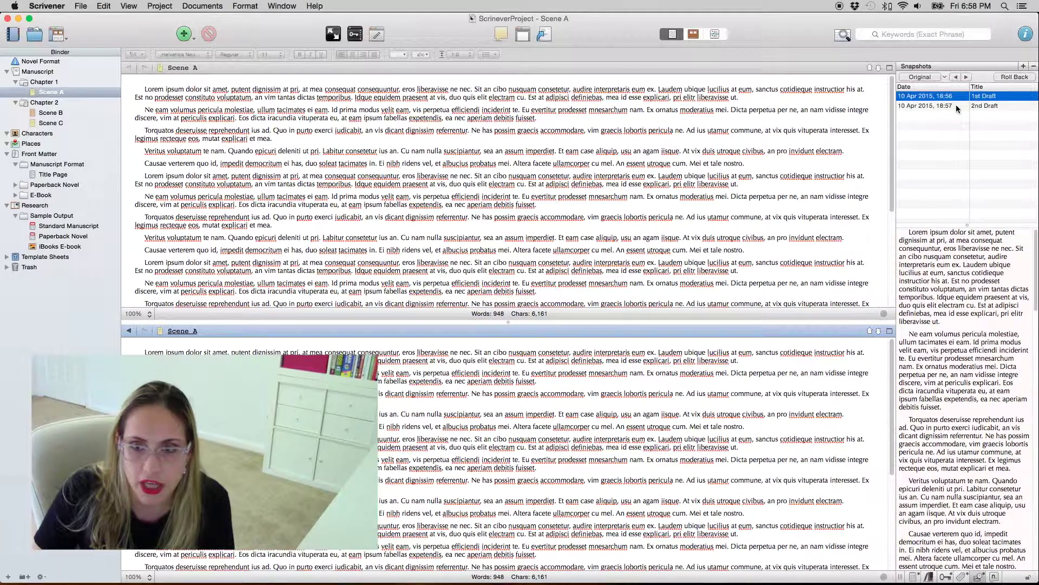
# - View the '1st Draft' snapshot in the lower pane beneath Scene A
pyautogui.moveTo(941, 99); pyautogui.dragTo(371, 330)
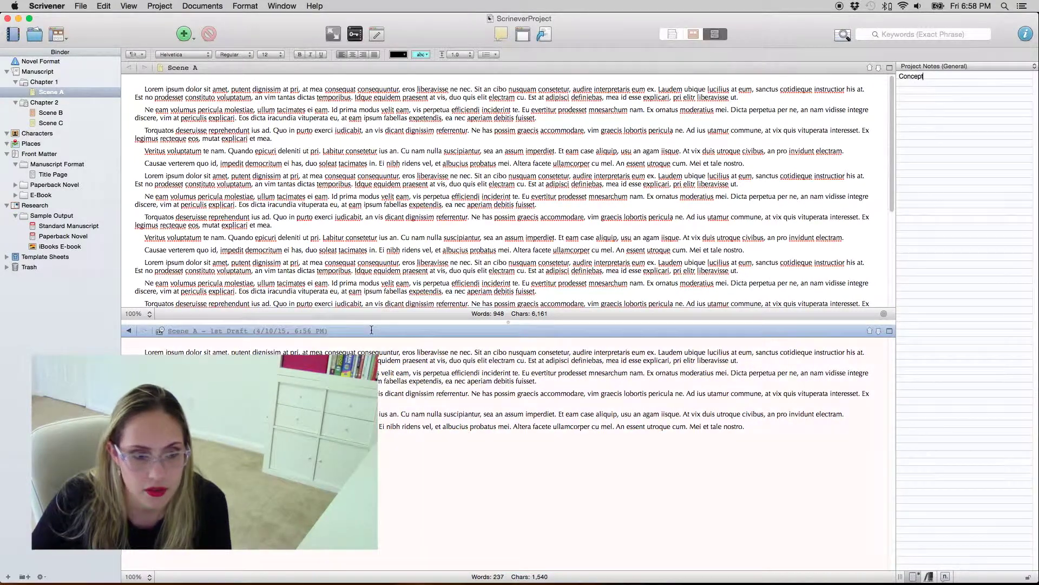
pyautogui.click(460, 245)
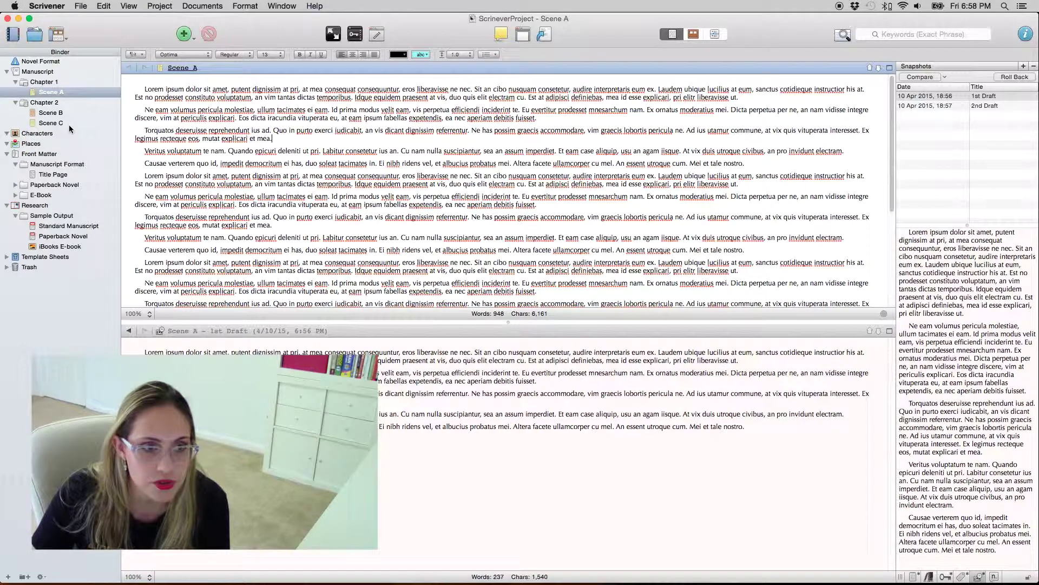
pyautogui.click(460, 330)
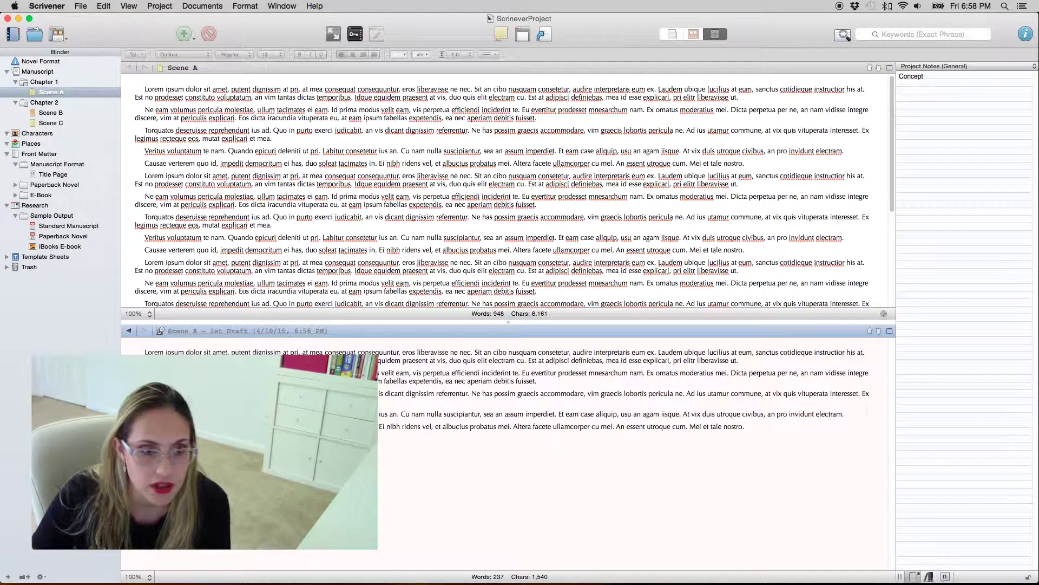
# - Load Scene C into the lower pane, with Scene A remaining above
pyautogui.click(80, 124)
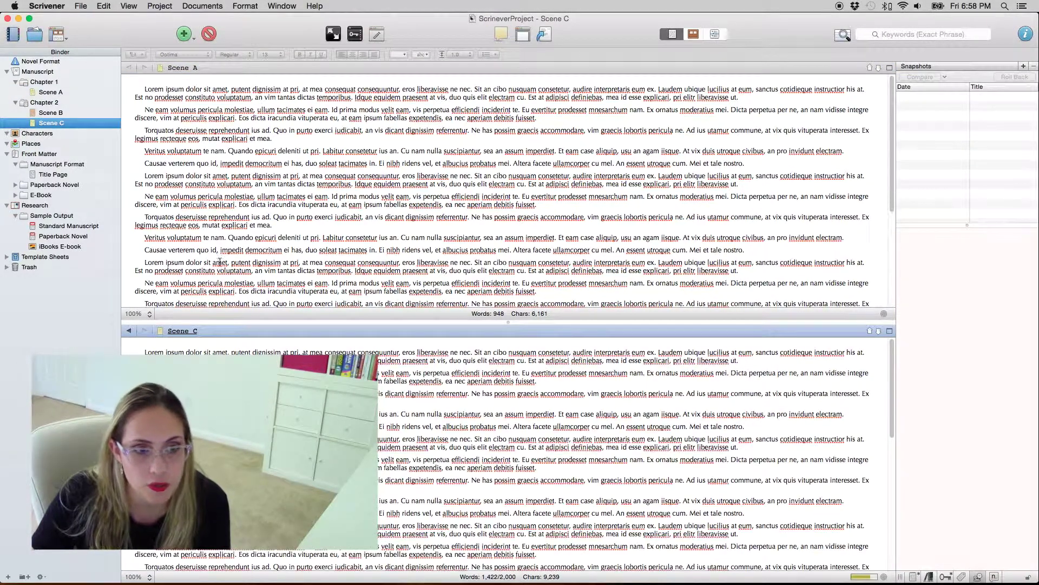
pyautogui.click(298, 341)
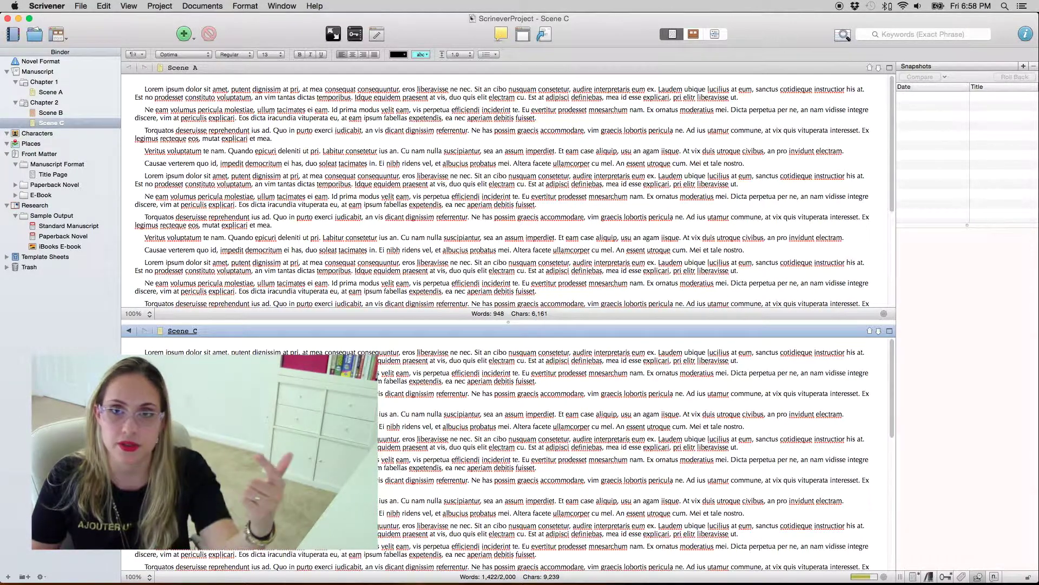
pyautogui.click(447, 186)
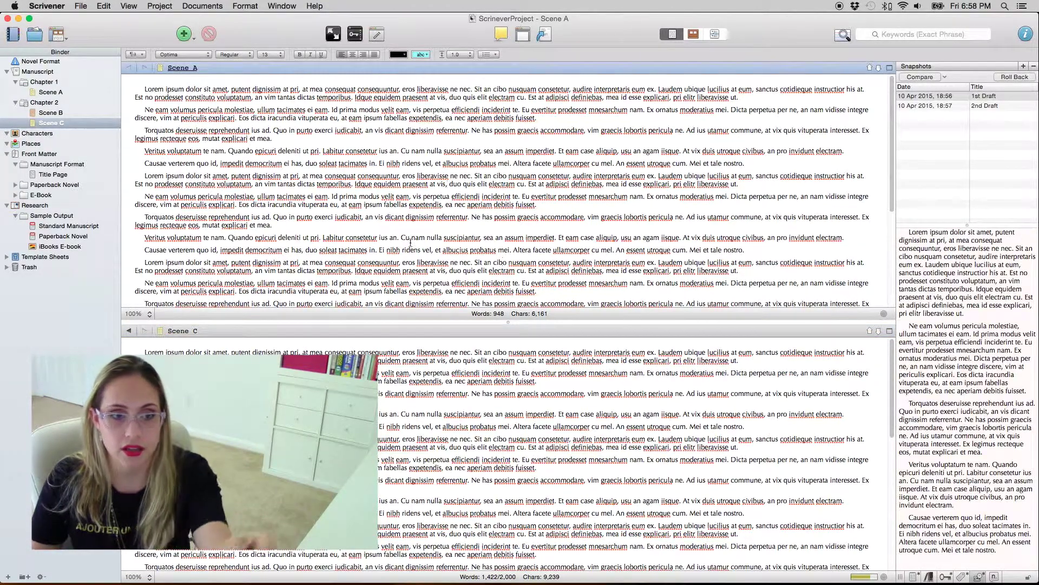
pyautogui.click(437, 388)
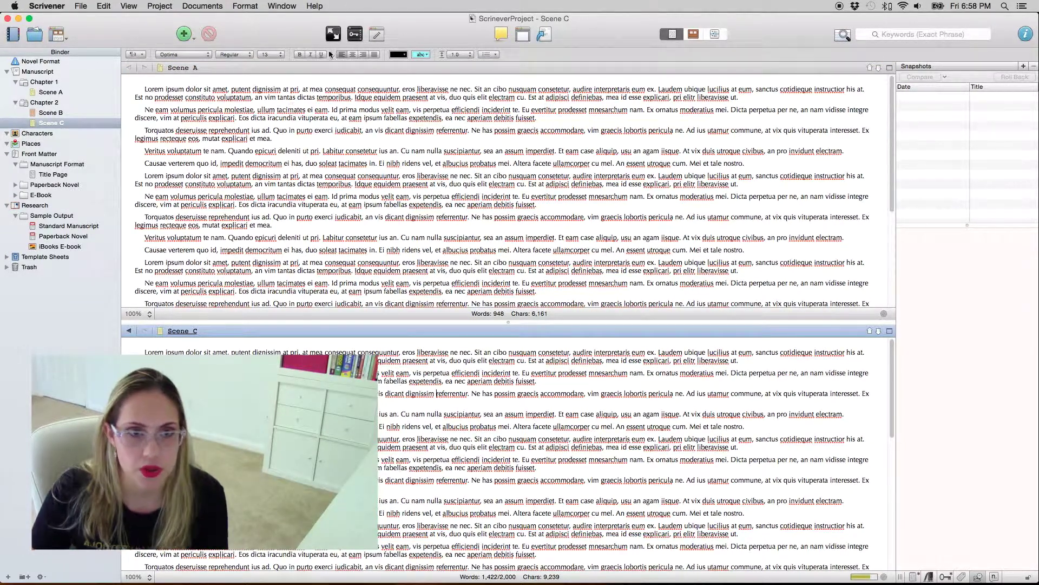
pyautogui.click(314, 6)
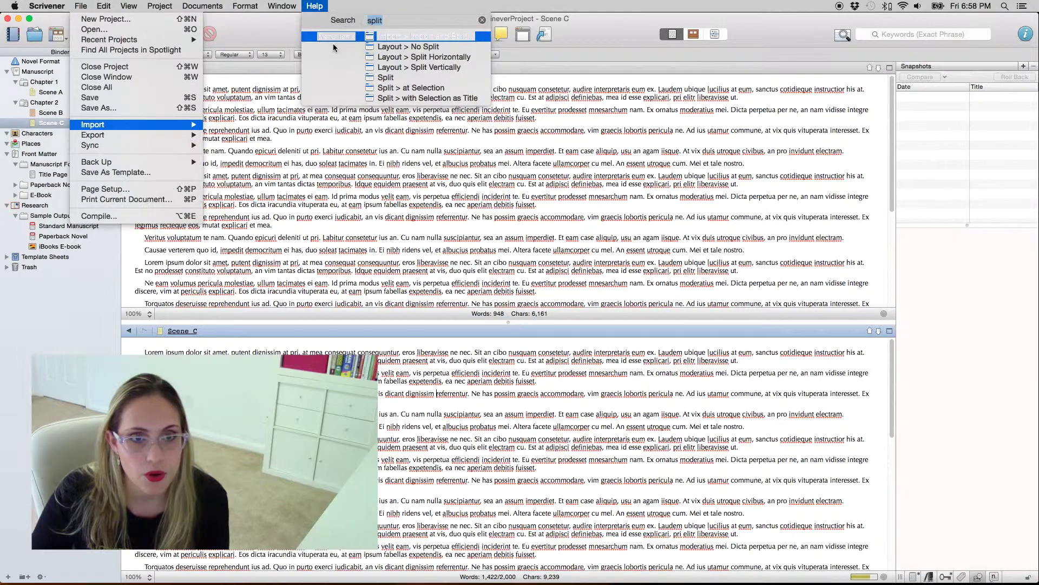
# - Remove the split so only Scene C shows, and comment on the 'Ad ius utamur' sentence
pyautogui.click(392, 46)
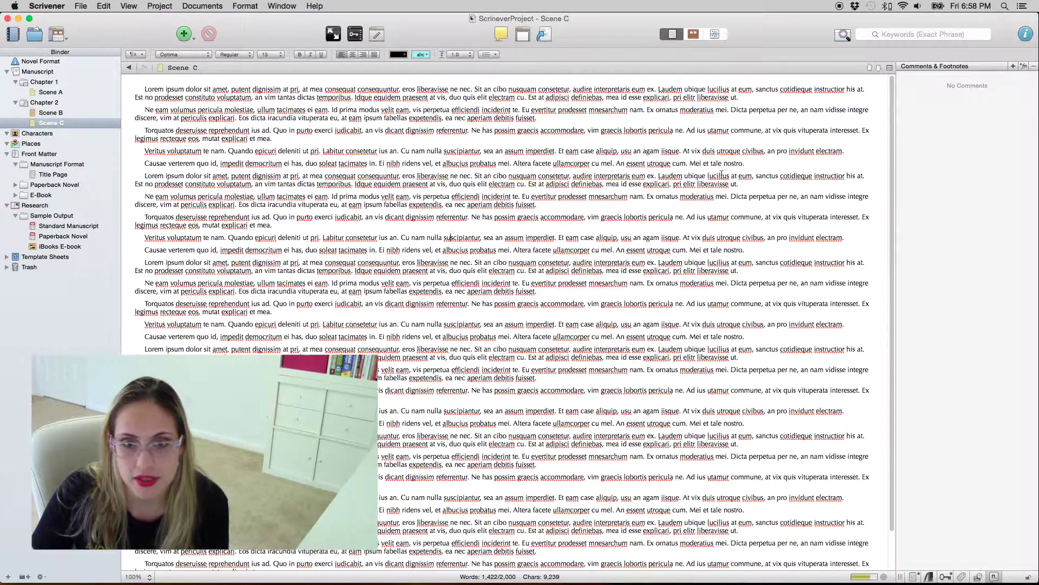
pyautogui.moveTo(869, 131); pyautogui.dragTo(690, 132)
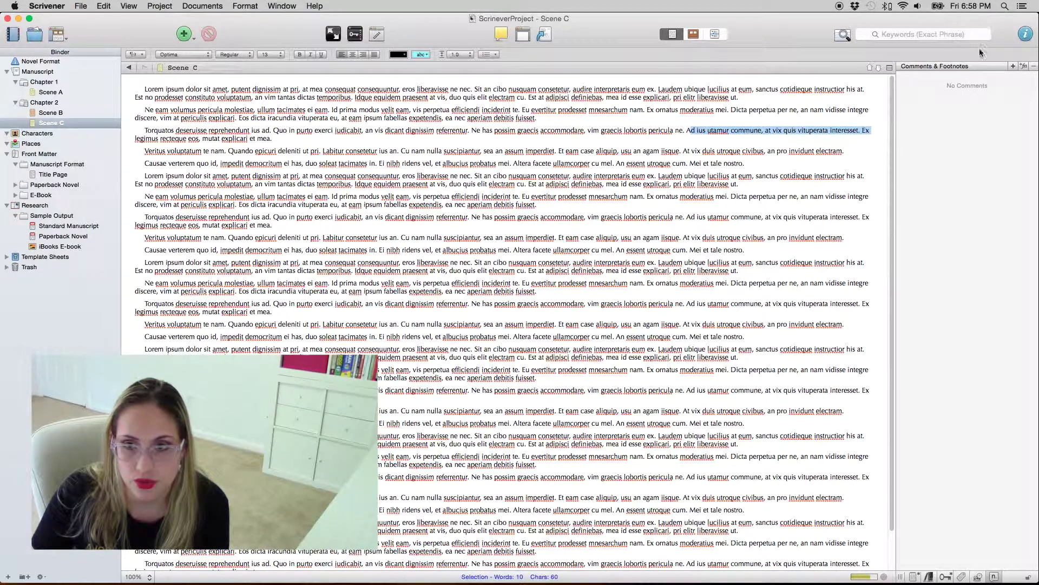
pyautogui.click(1013, 66)
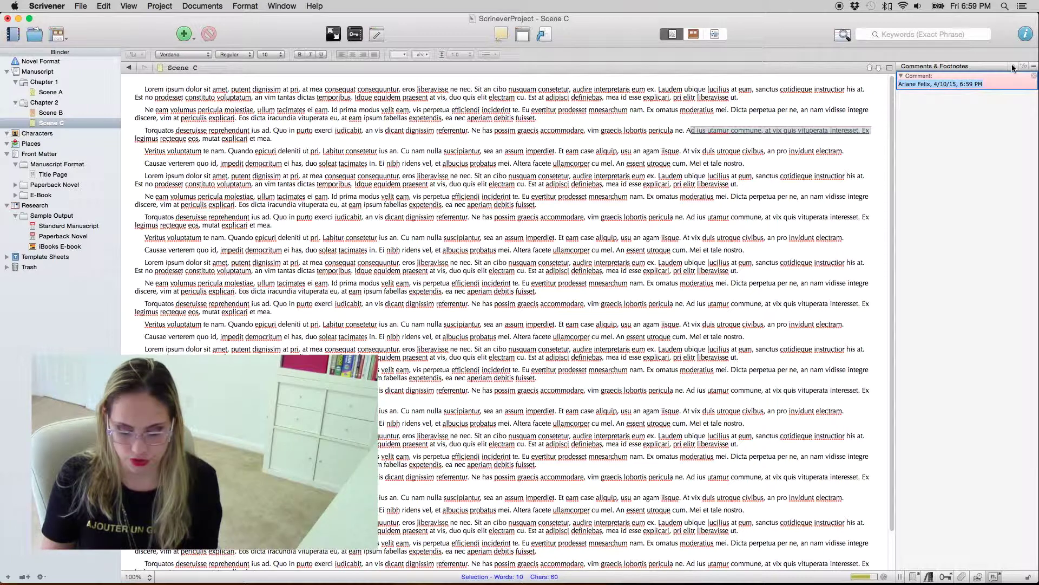
pyautogui.press('Right')
pyautogui.press('Return')
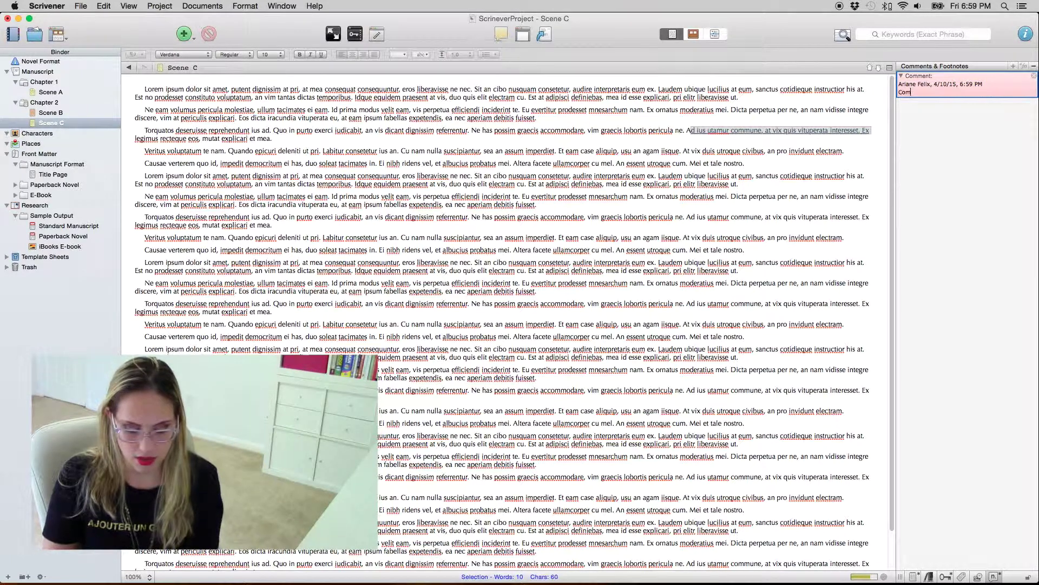
pyautogui.click(951, 185)
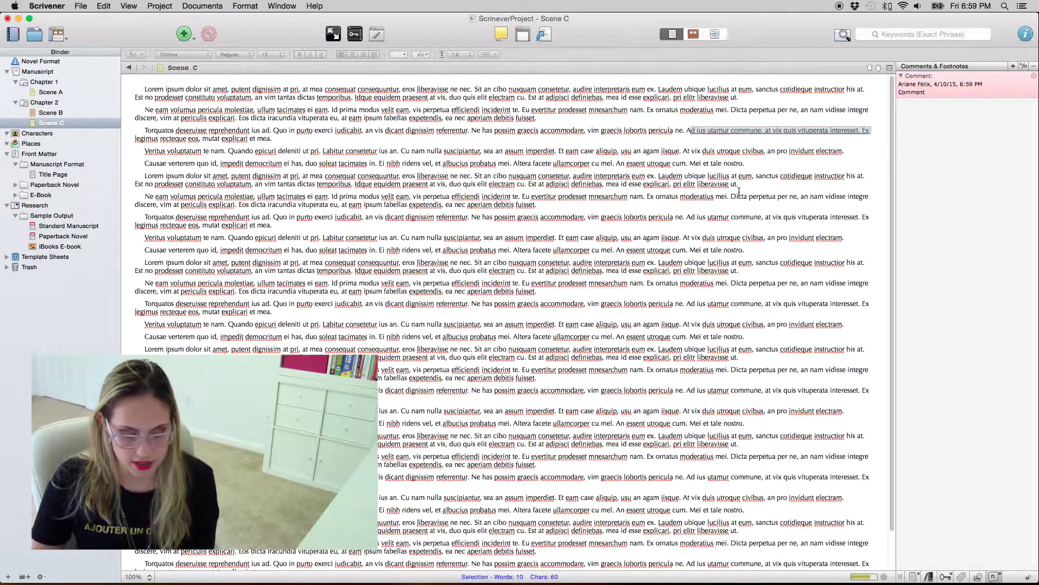
# - Attach a comment reading 'New Comment' to 'aperiam debitis fuisset.'
pyautogui.moveTo(546, 204); pyautogui.dragTo(469, 205)
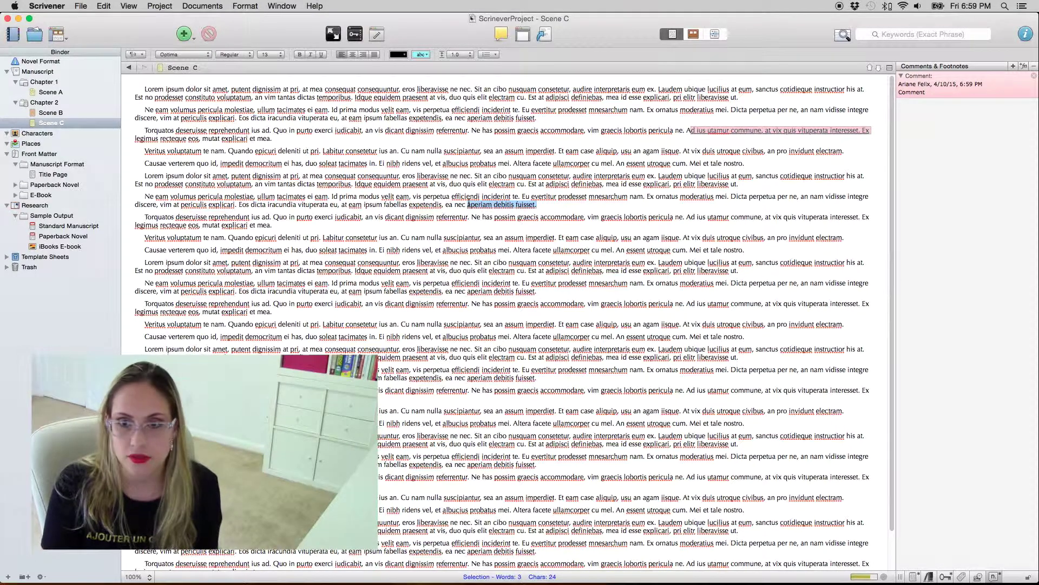
pyautogui.press('super+shift+8')
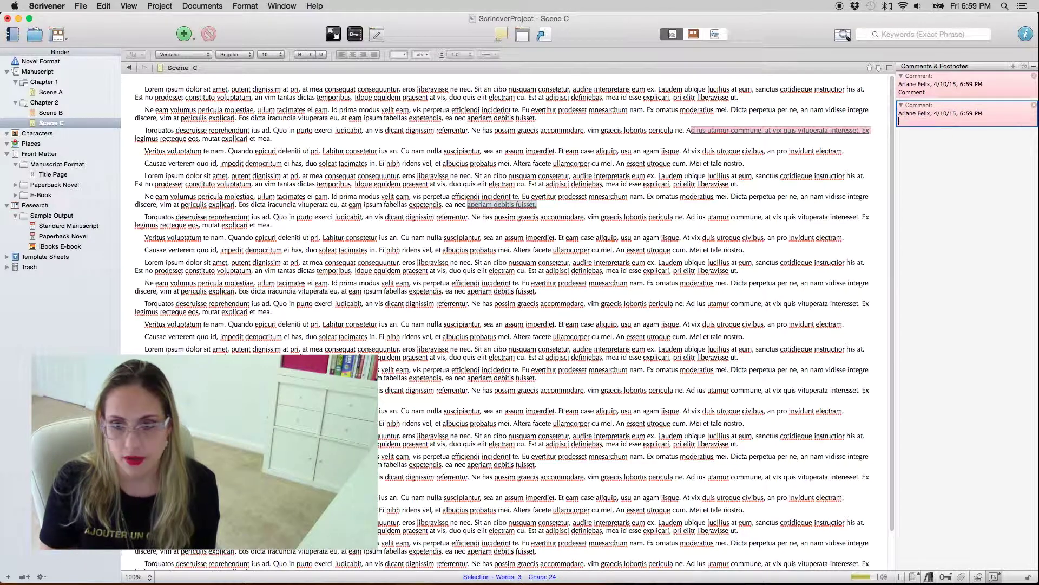
pyautogui.write('New Comment')
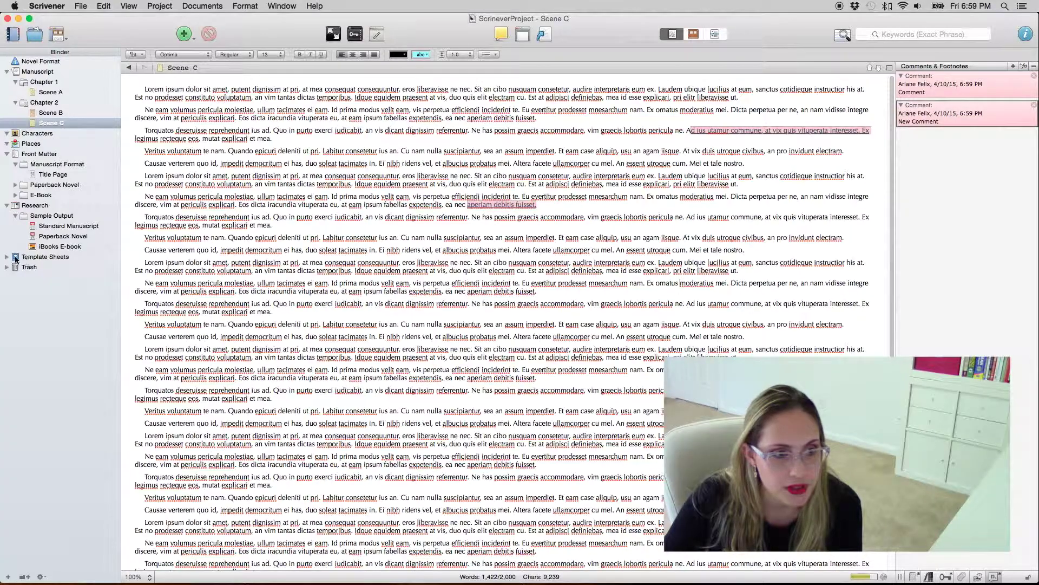
# - Add a new blank text document named My Character Template under Template Sheets
pyautogui.click(7, 257)
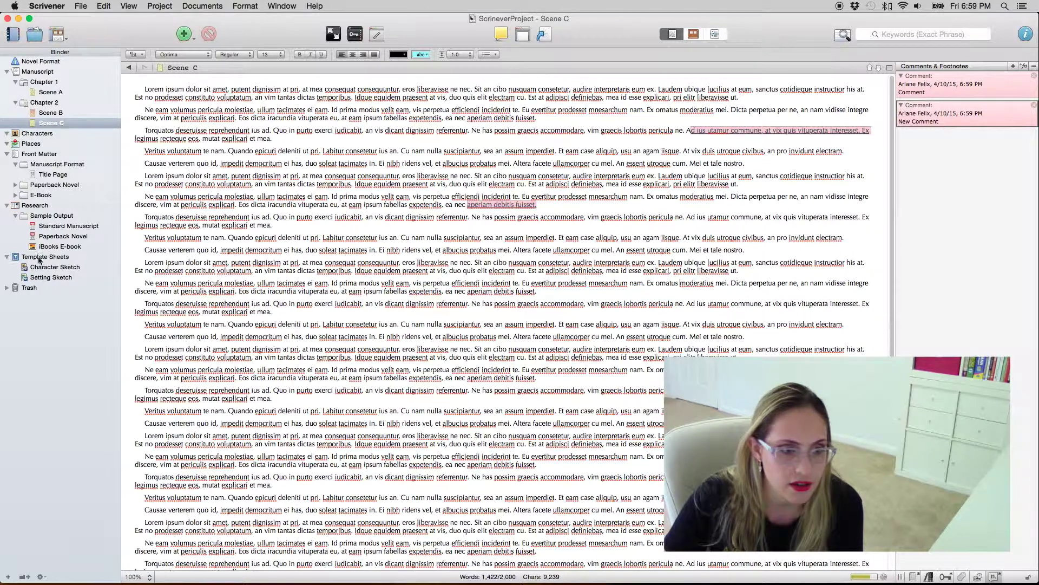
pyautogui.click(61, 258)
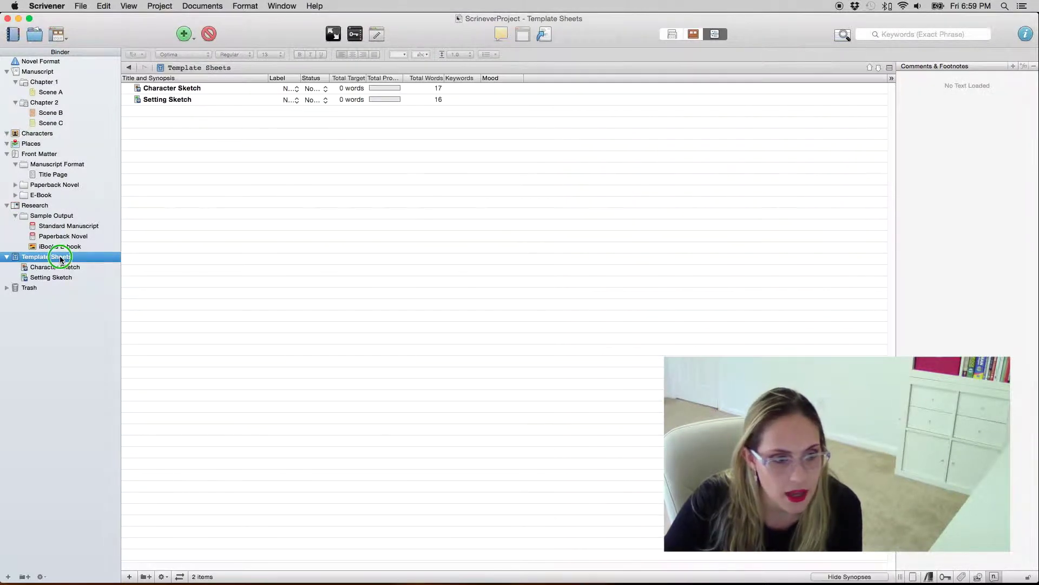
pyautogui.rightClick(60, 259)
pyautogui.moveTo(74, 261)
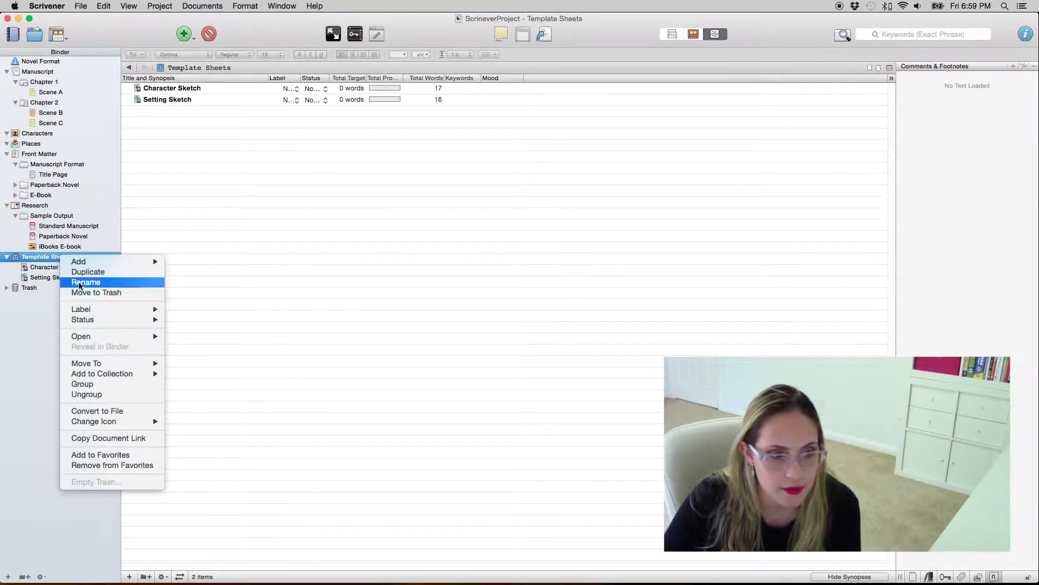
pyautogui.click(174, 259)
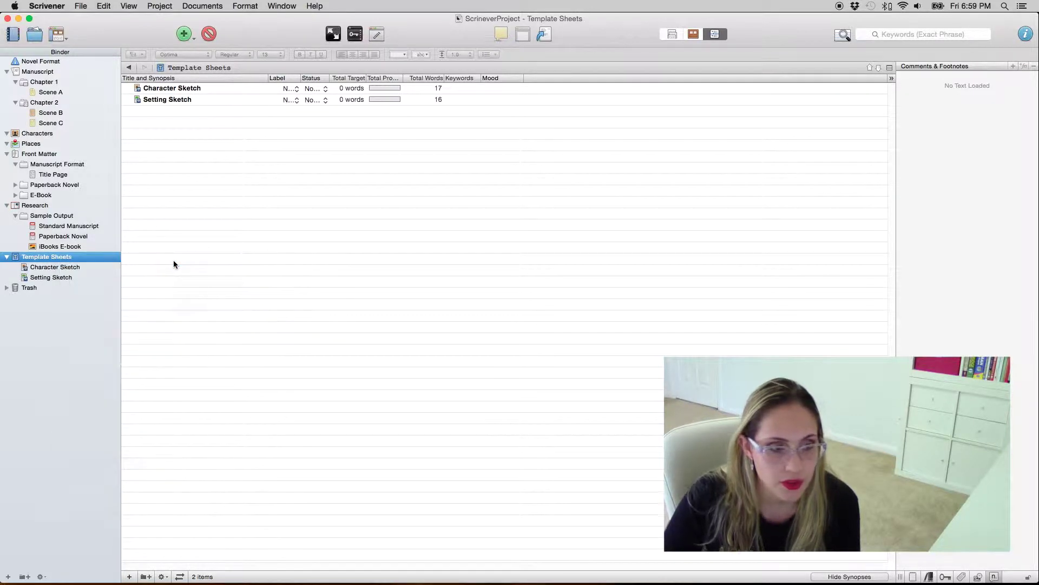
pyautogui.write('My Character Template')
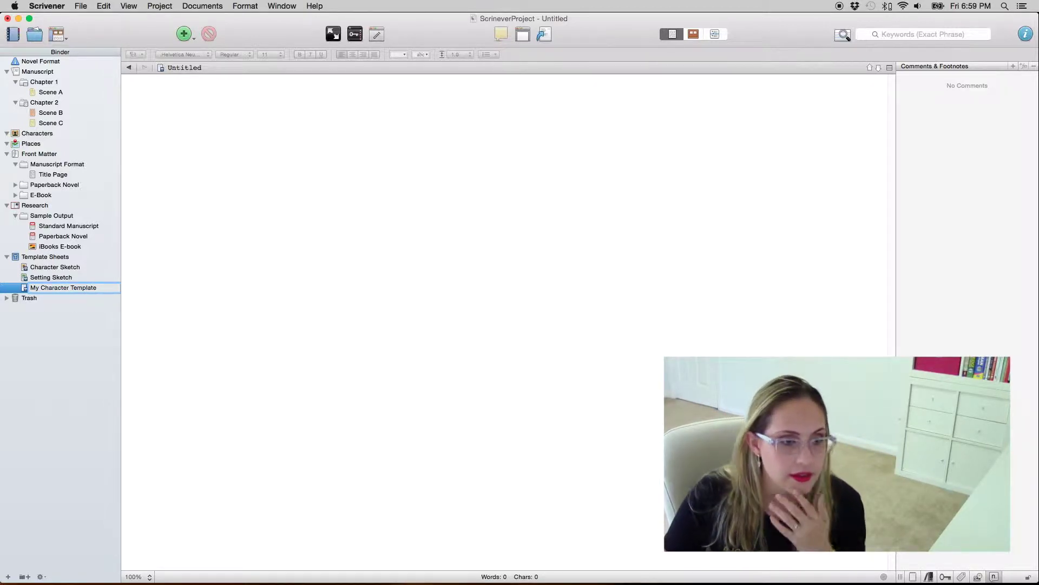
pyautogui.press('Return')
# - Open the Character Sketch template and select its whole form, undoing an accidental paste
pyautogui.click(75, 267)
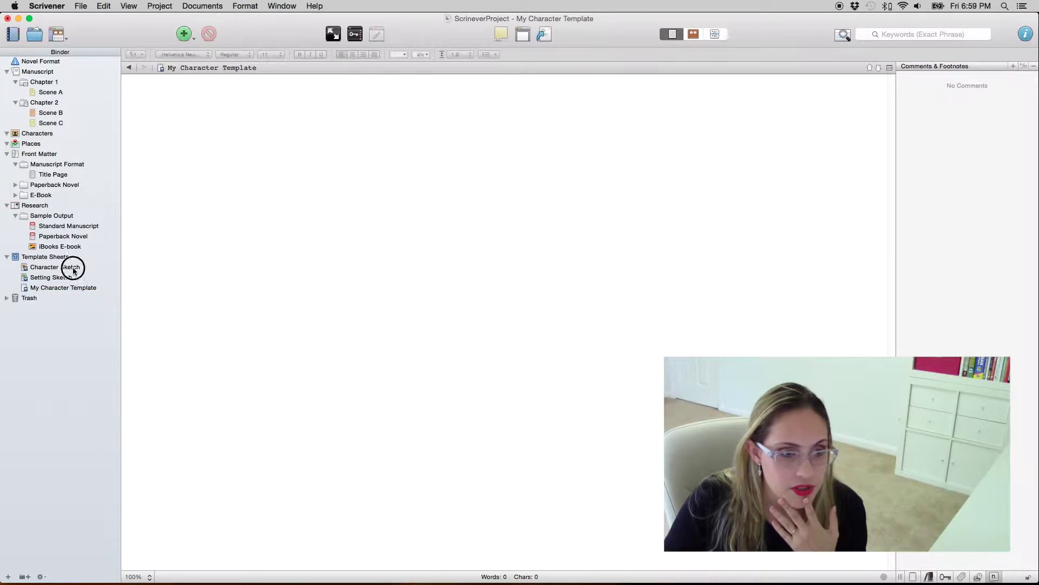
pyautogui.press('super+a')
pyautogui.press('super+v')
pyautogui.press('super+z')
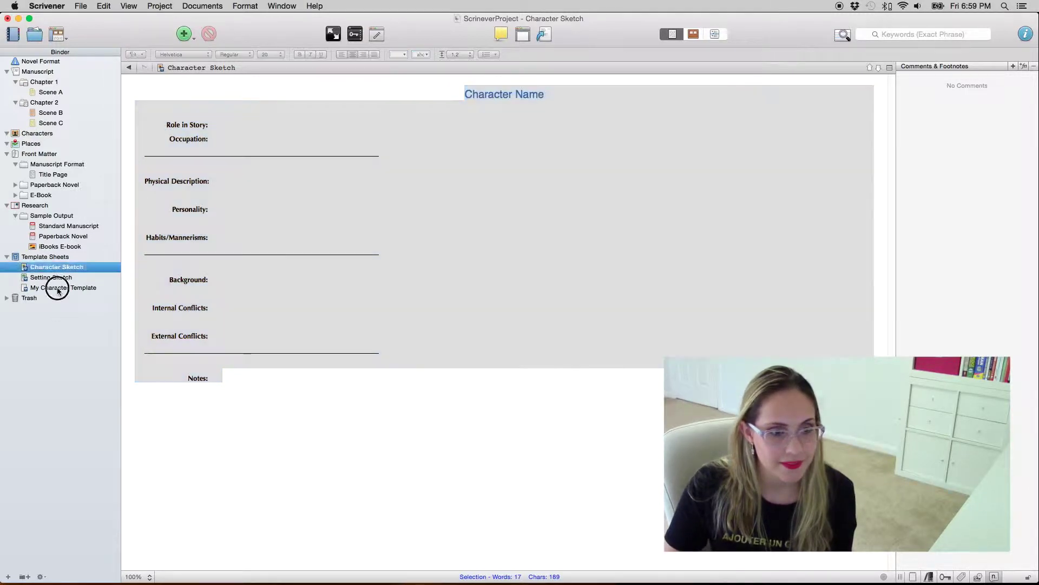
# - Paste the character form into My Character Template and relabel Notes as Want
pyautogui.click(59, 288)
pyautogui.write('Character Name  Role in Story: Occupation:  Physical Description:  Personality:  Habits/Mannerisms:  Background:  Internal Conflicts:  External Conflicts:  Notes:')
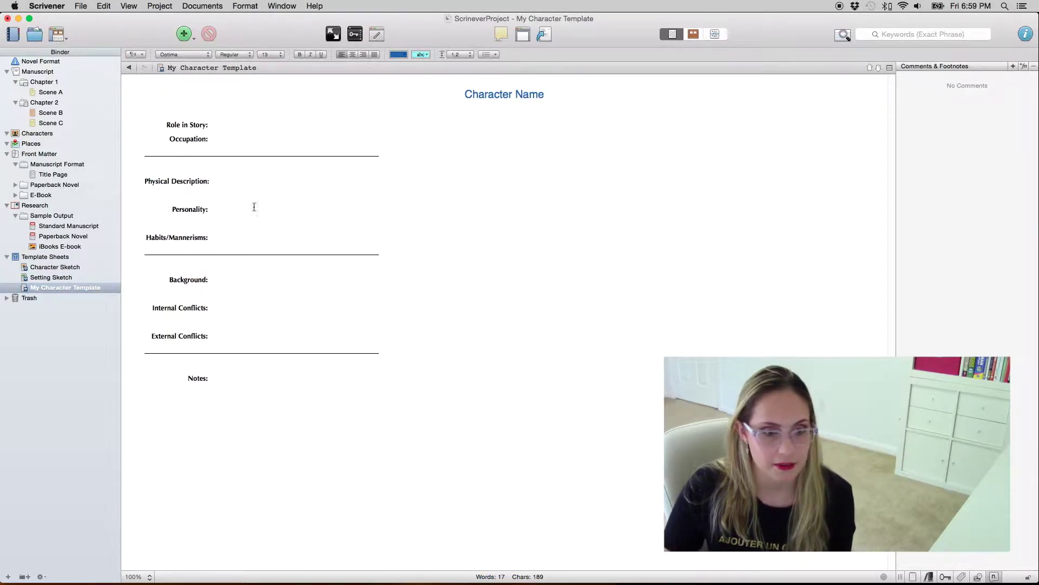
pyautogui.moveTo(211, 378); pyautogui.dragTo(184, 377)
pyautogui.write('Want:')
# - Add a Need line below Want, Tab-aligned to match
pyautogui.press('super+c')
pyautogui.click(228, 378)
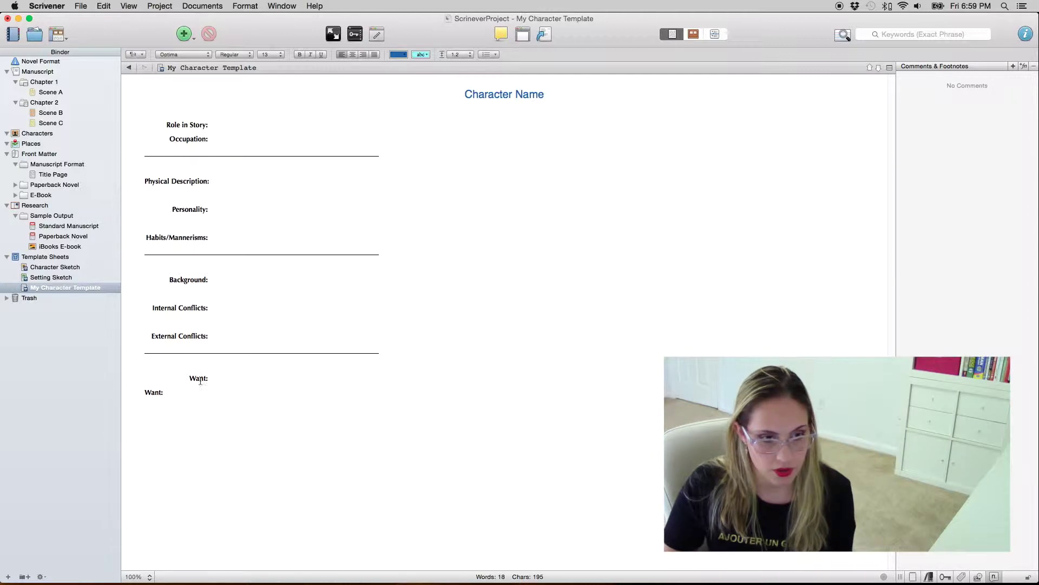
pyautogui.doubleClick(152, 392)
pyautogui.write('Need:')
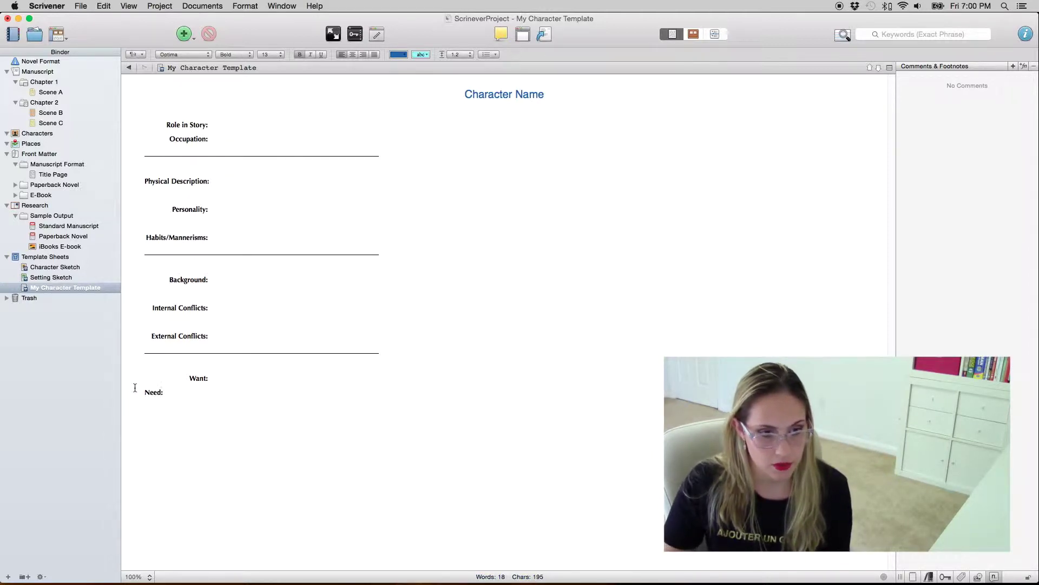
pyautogui.press('Tab')
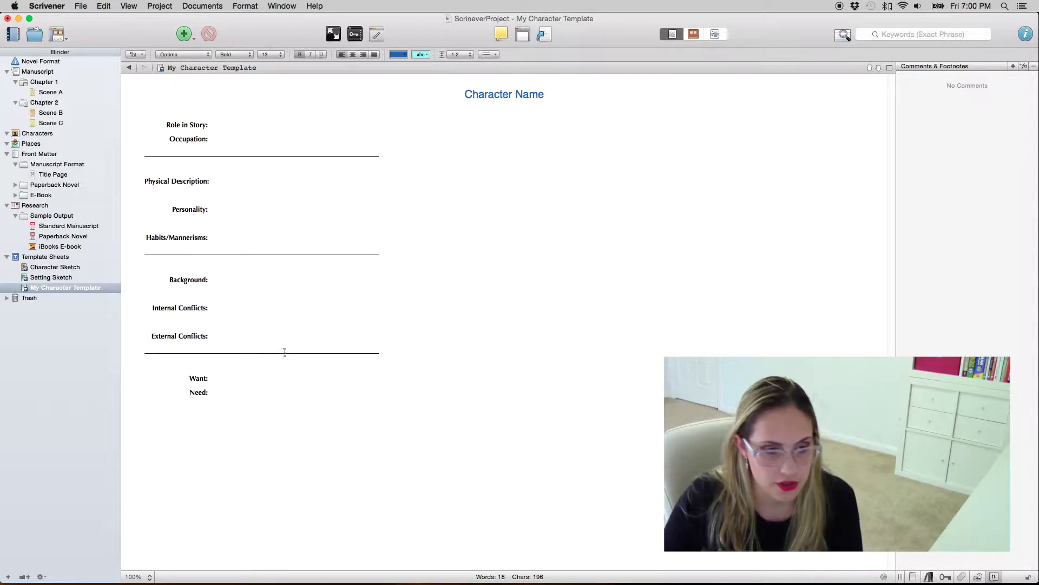
pyautogui.click(288, 392)
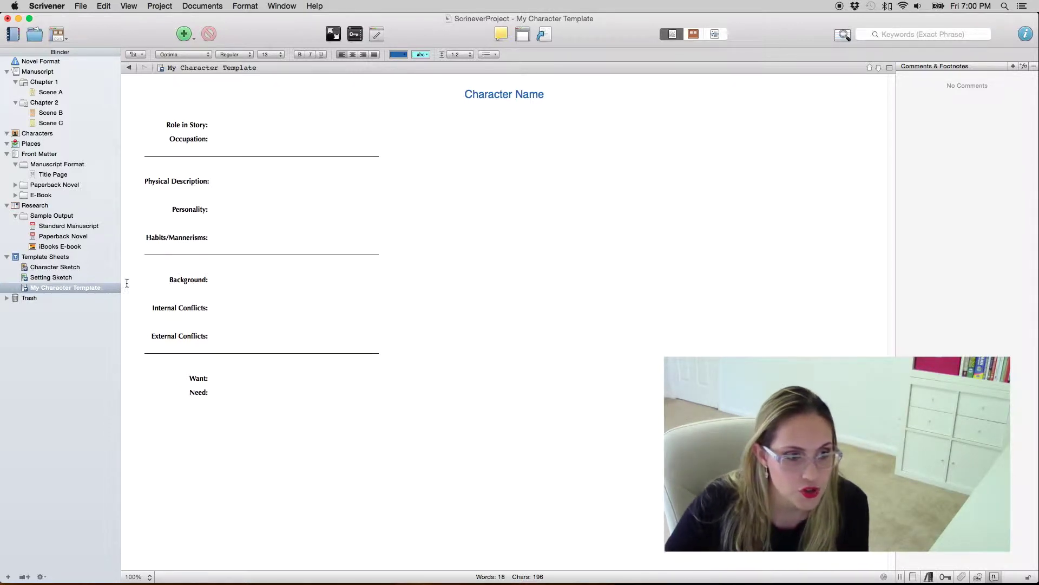
# - Create a new document in the Characters folder from My Character Template
pyautogui.click(34, 133)
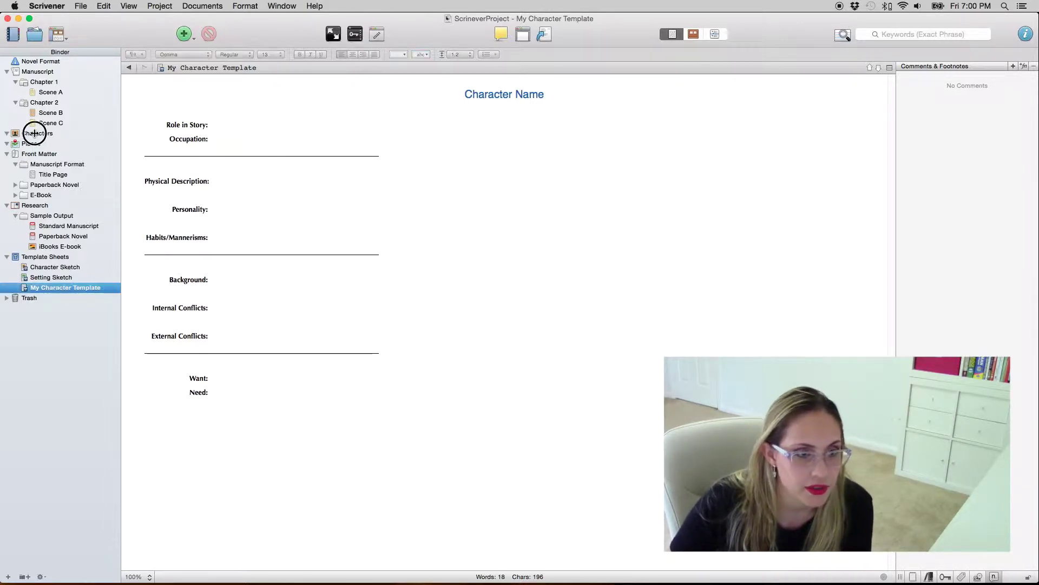
pyautogui.rightClick(34, 133)
pyautogui.moveTo(52, 137)
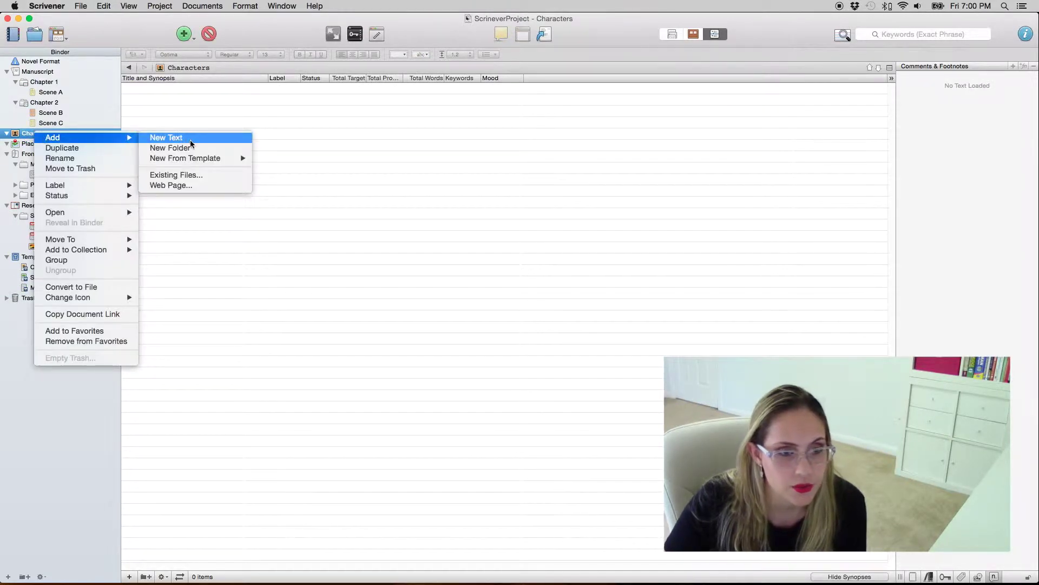
pyautogui.moveTo(196, 160)
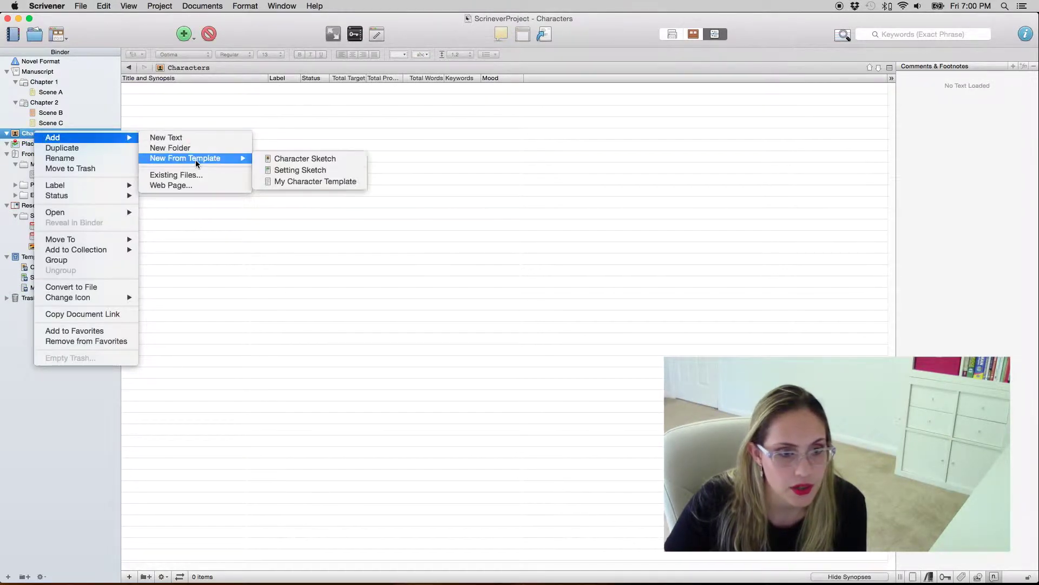
pyautogui.click(313, 182)
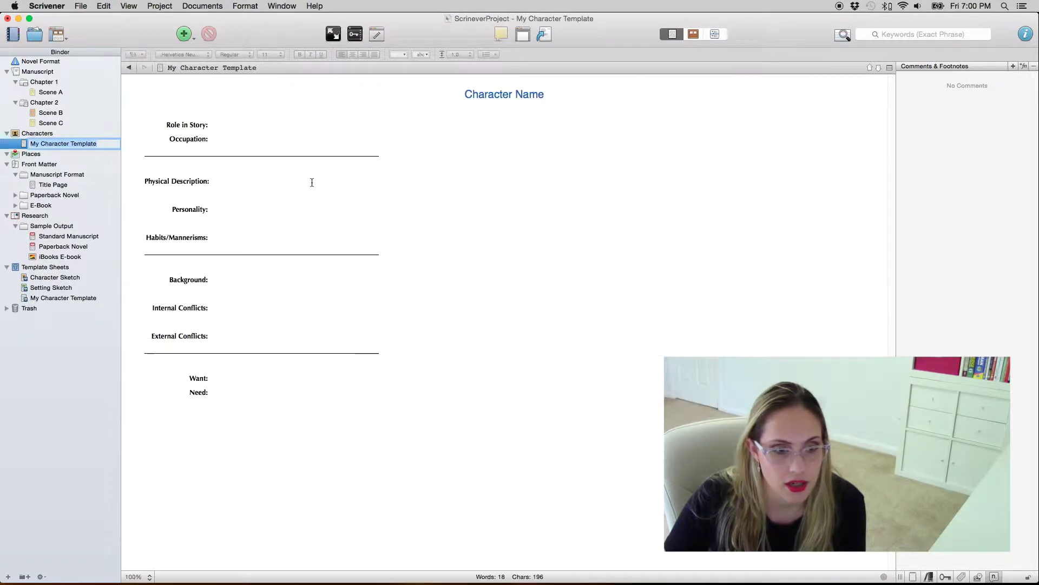
# - Replace the Character Name heading with Amy and rename the binder item Amy
pyautogui.click(193, 376)
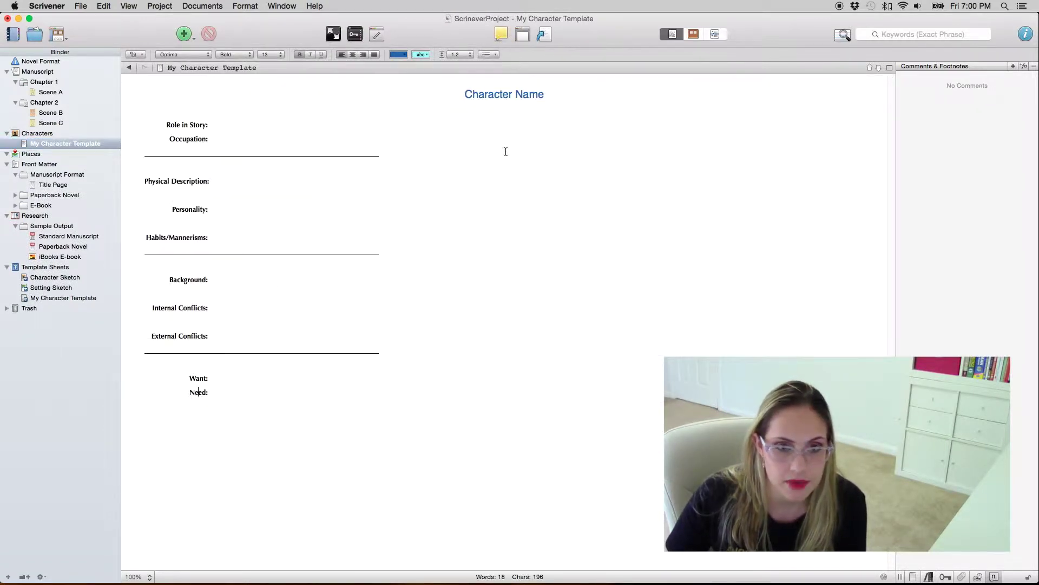
pyautogui.moveTo(540, 96); pyautogui.dragTo(466, 93)
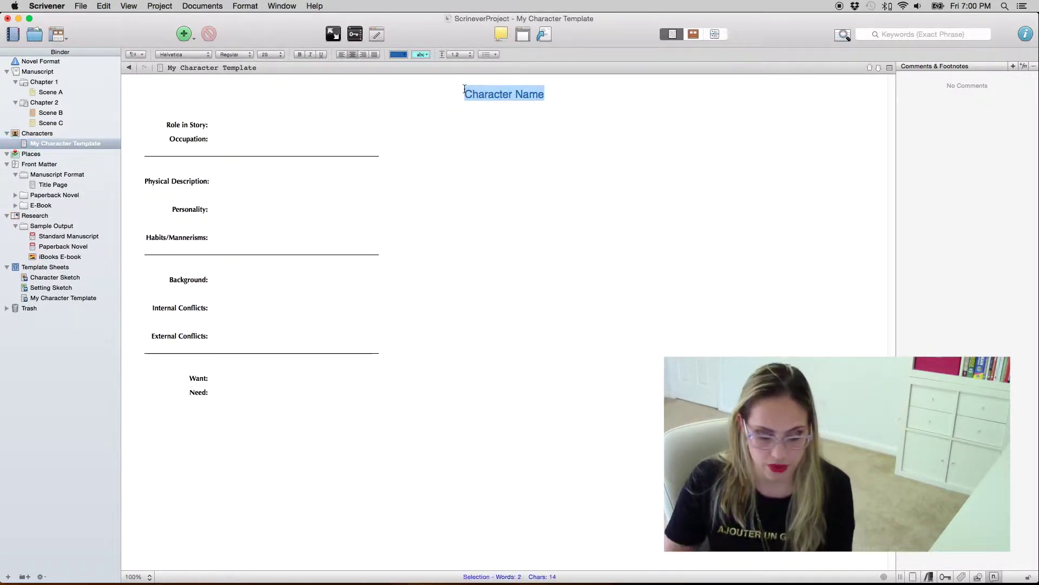
pyautogui.write('Amy')
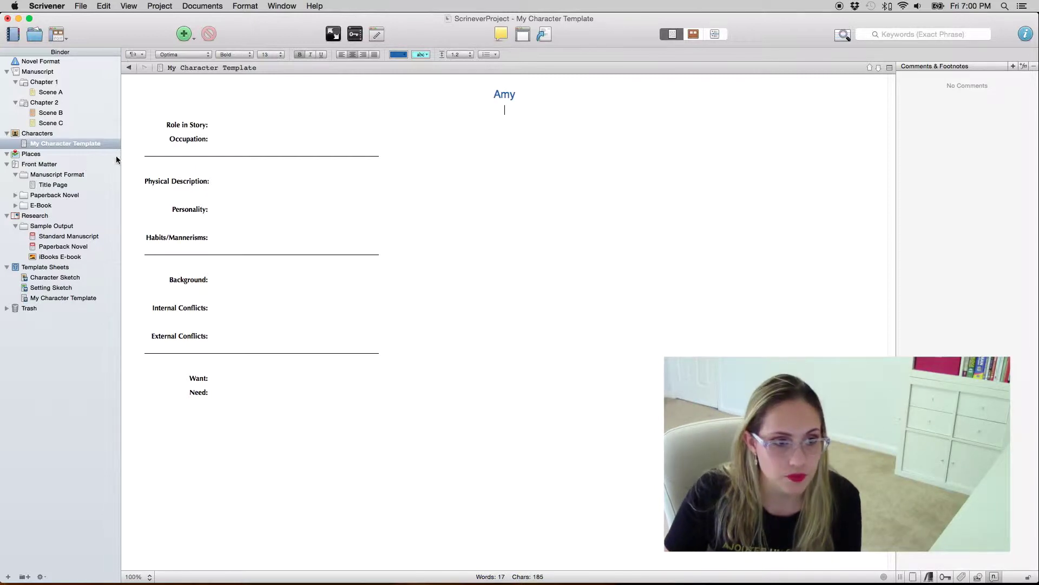
pyautogui.click(73, 145)
pyautogui.click(73, 145)
pyautogui.write('Amy')
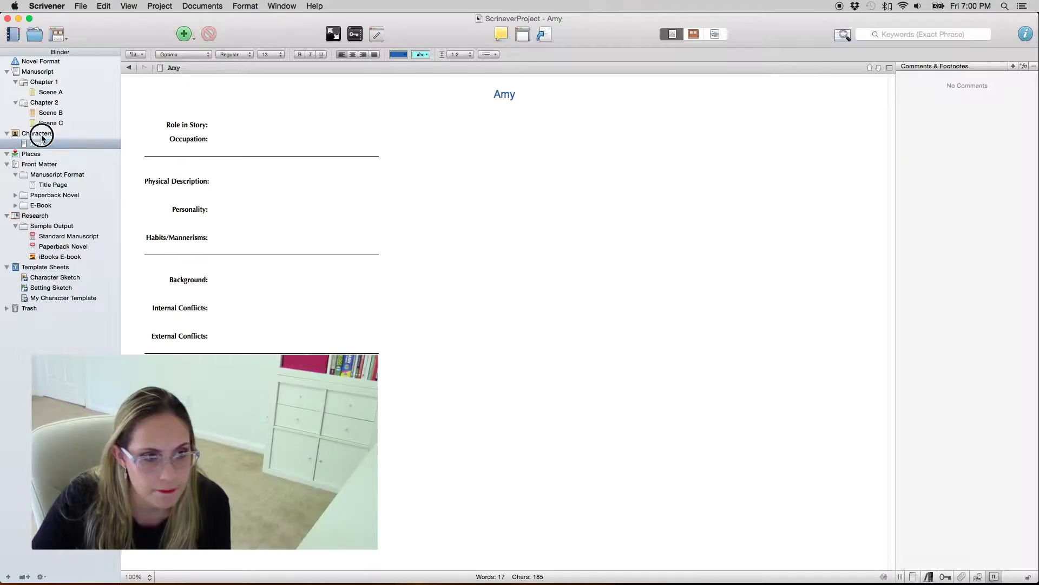
pyautogui.rightClick(42, 136)
# - Import girls_portrait_photoshoot copy from the Images folder into Characters
pyautogui.moveTo(45, 138)
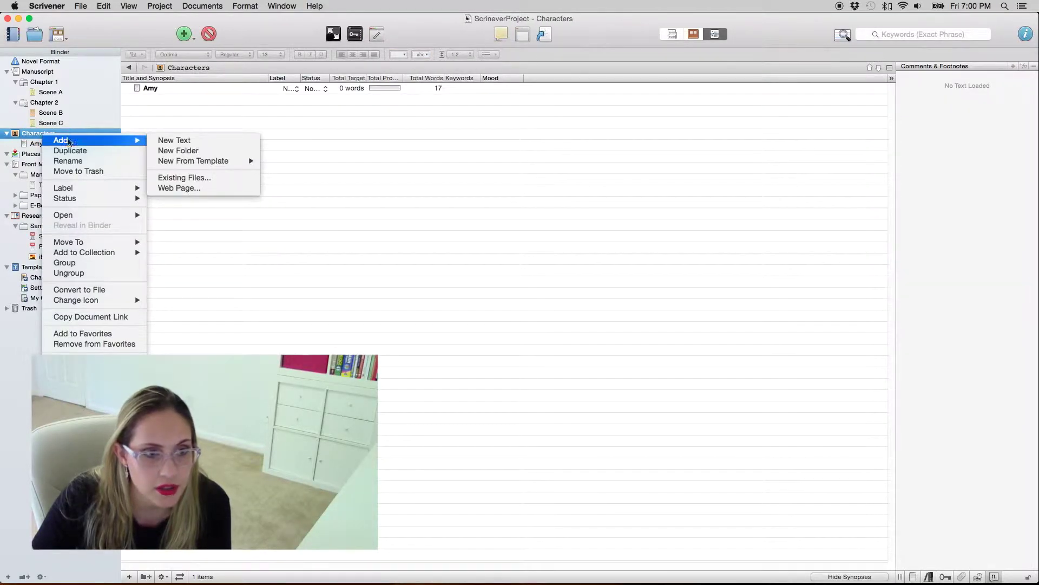
pyautogui.click(185, 176)
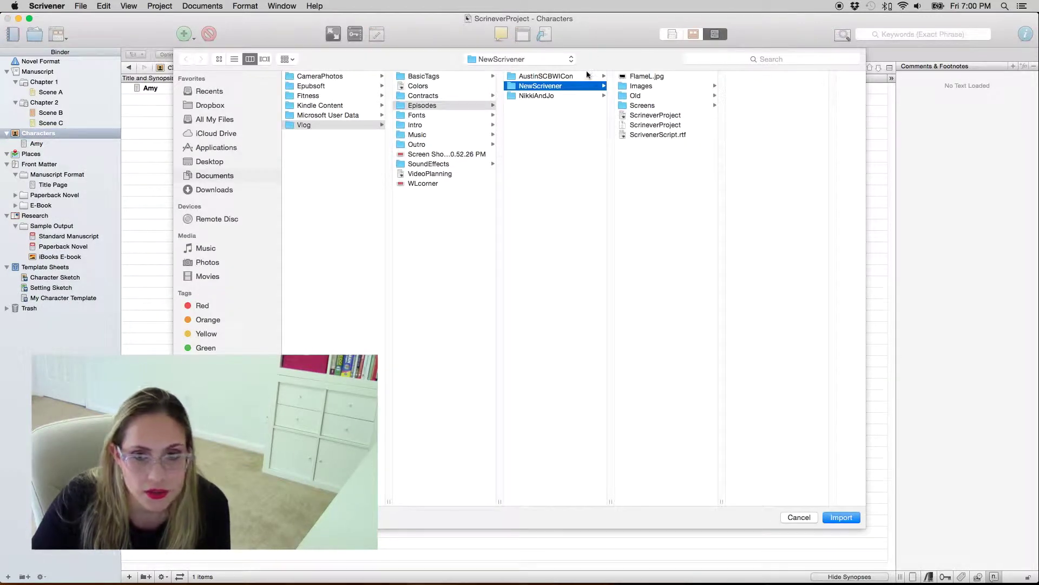
pyautogui.click(650, 86)
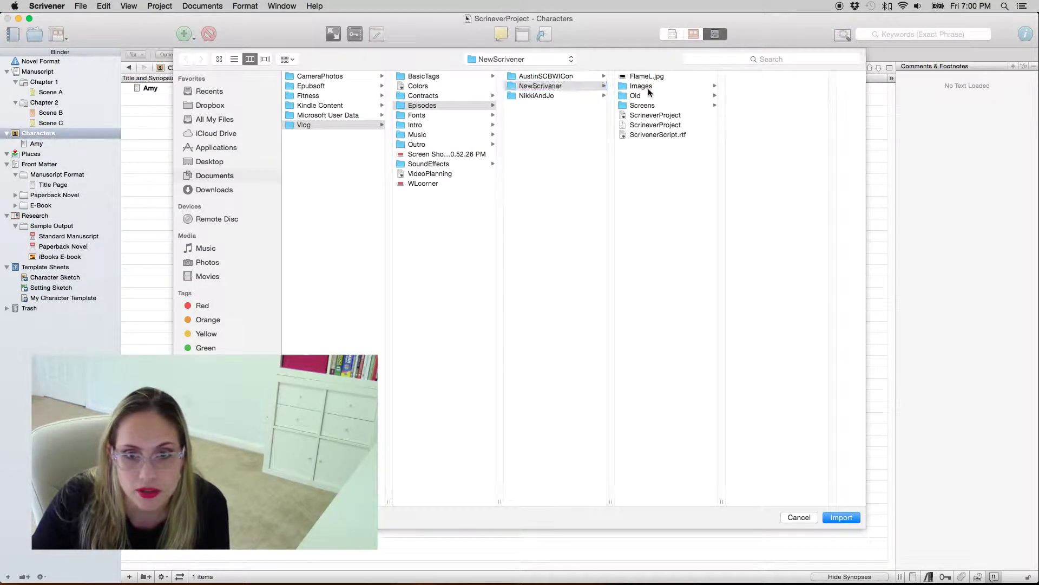
pyautogui.click(780, 85)
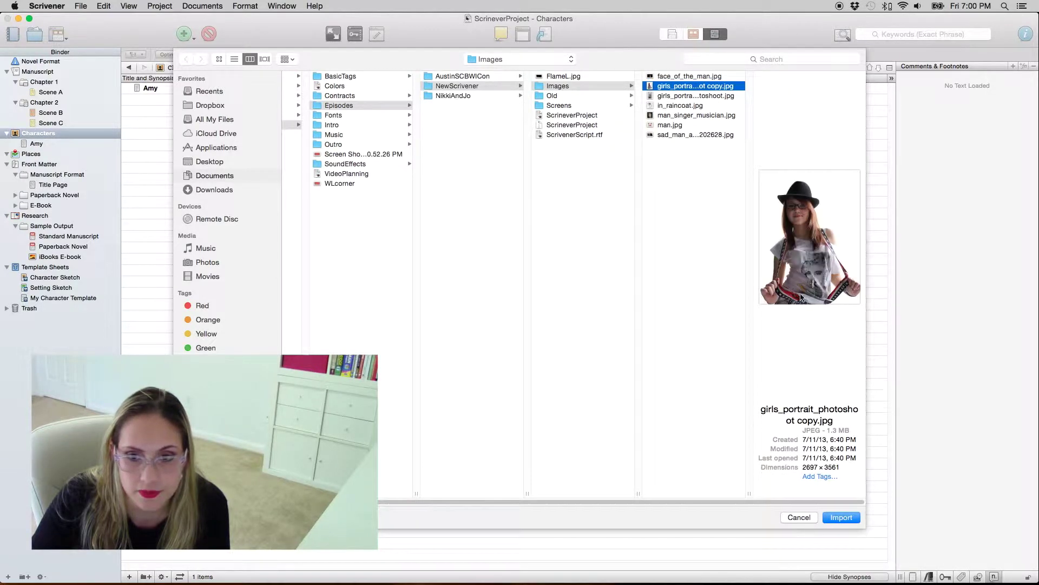
pyautogui.click(842, 518)
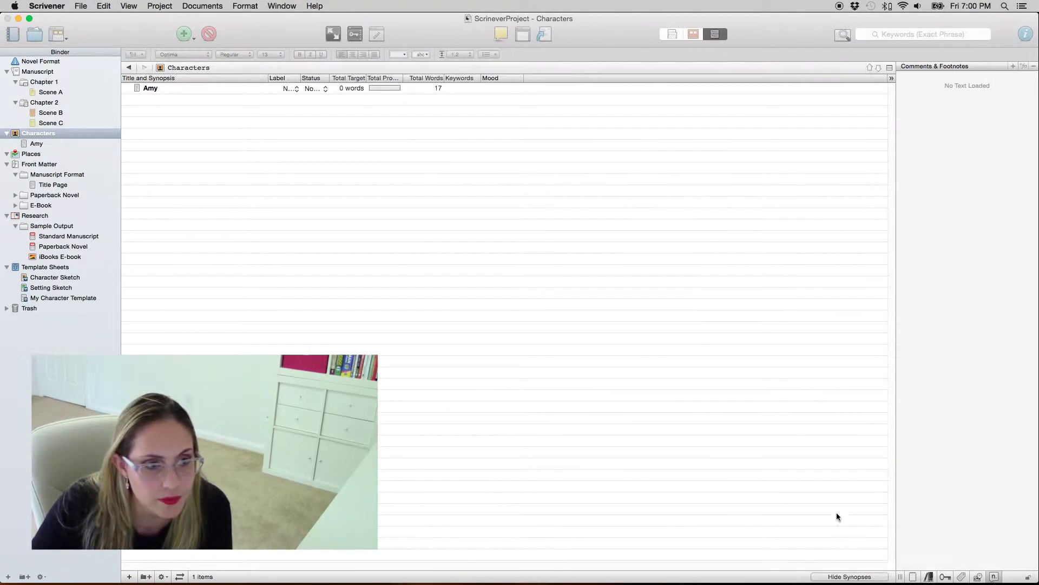
# - Add two blank lines above Role in Story in Amy's sheet, keeping it Tab-aligned
pyautogui.click(65, 144)
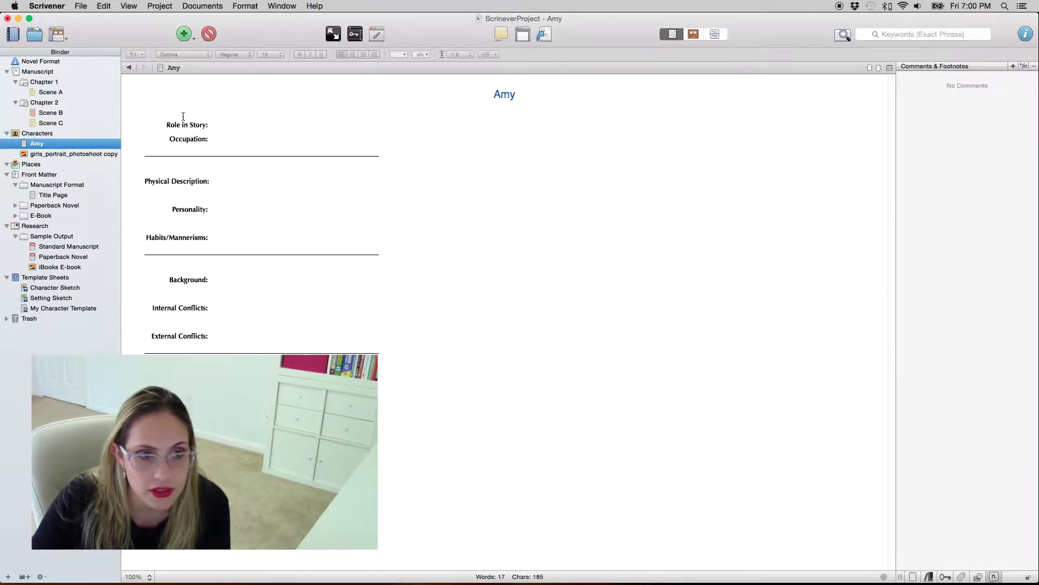
pyautogui.click(166, 125)
pyautogui.press('Return')
pyautogui.press('Return')
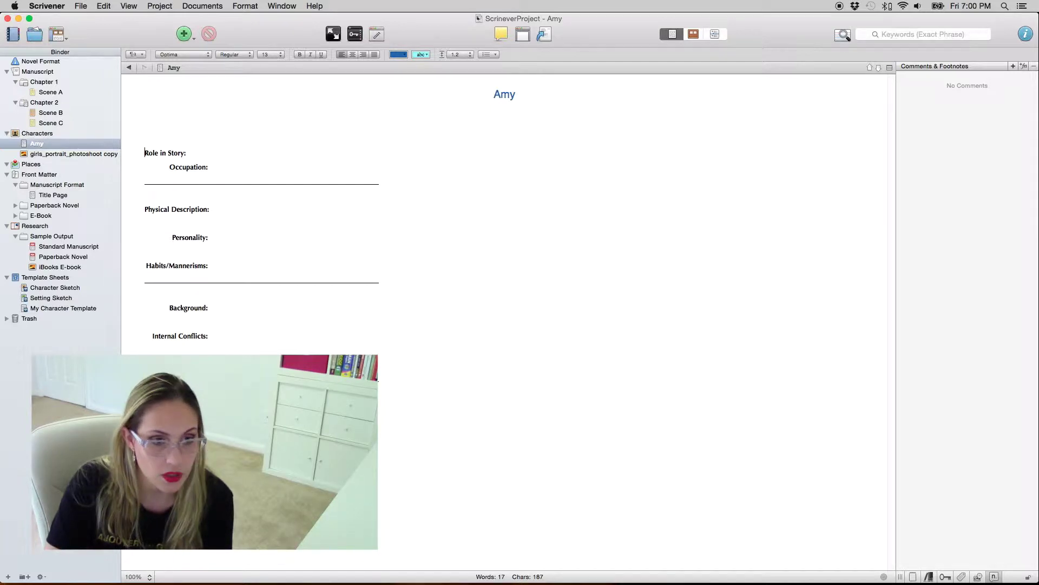
pyautogui.press('BackSpace')
pyautogui.press('BackSpace')
pyautogui.press('Return')
pyautogui.press('Return')
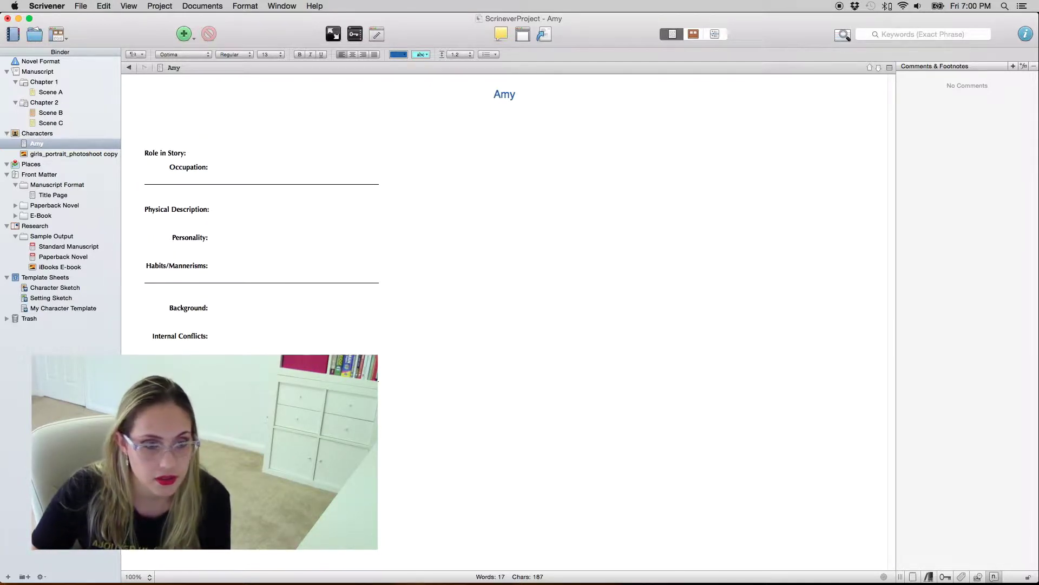
pyautogui.press('Tab')
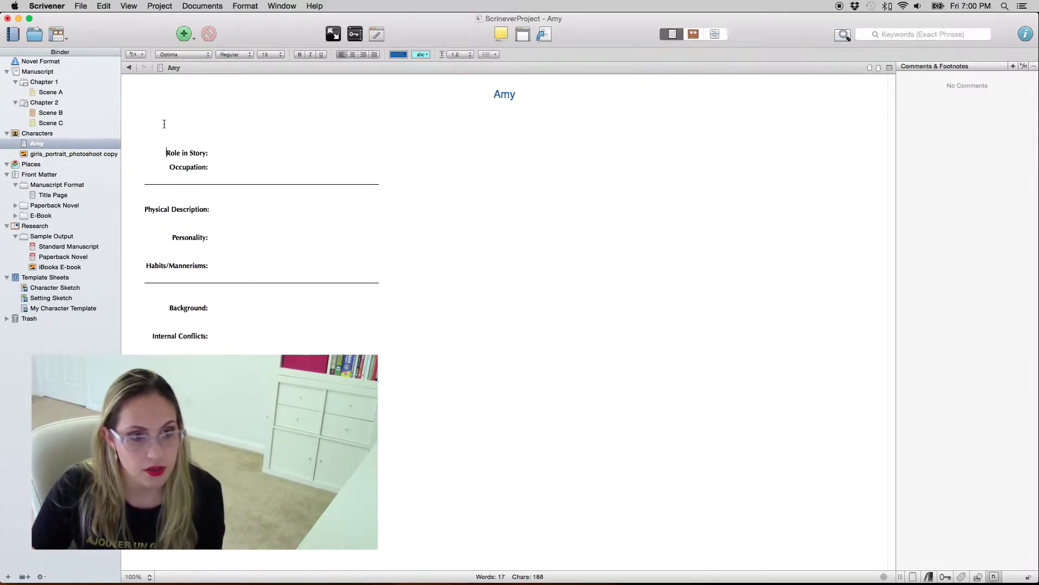
pyautogui.click(54, 154)
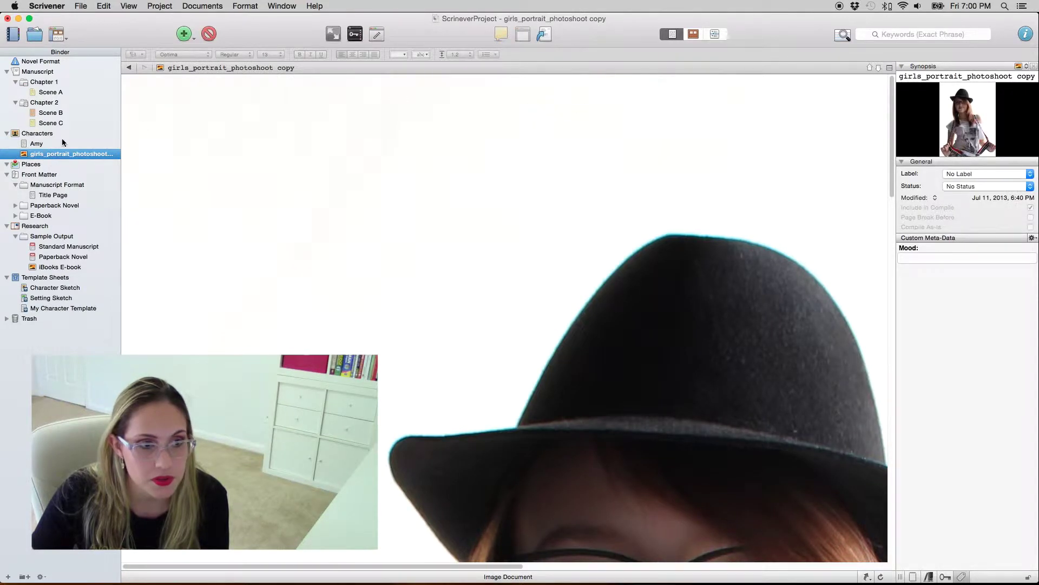
# - Insert the portrait into Amy's sheet and scale it to 554 by 884
pyautogui.click(64, 143)
pyautogui.moveTo(50, 155); pyautogui.dragTo(497, 125)
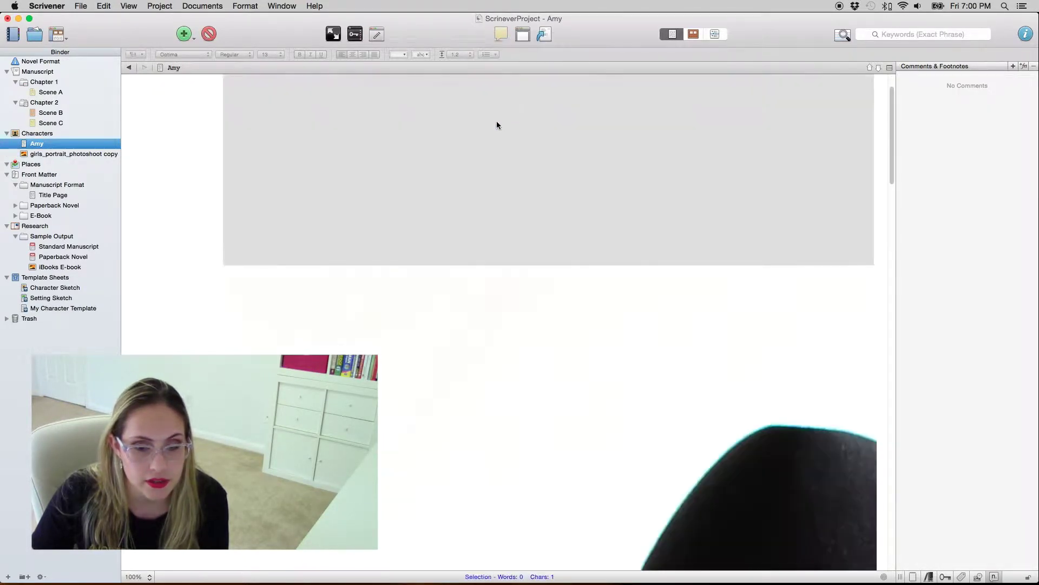
pyautogui.rightClick(661, 317)
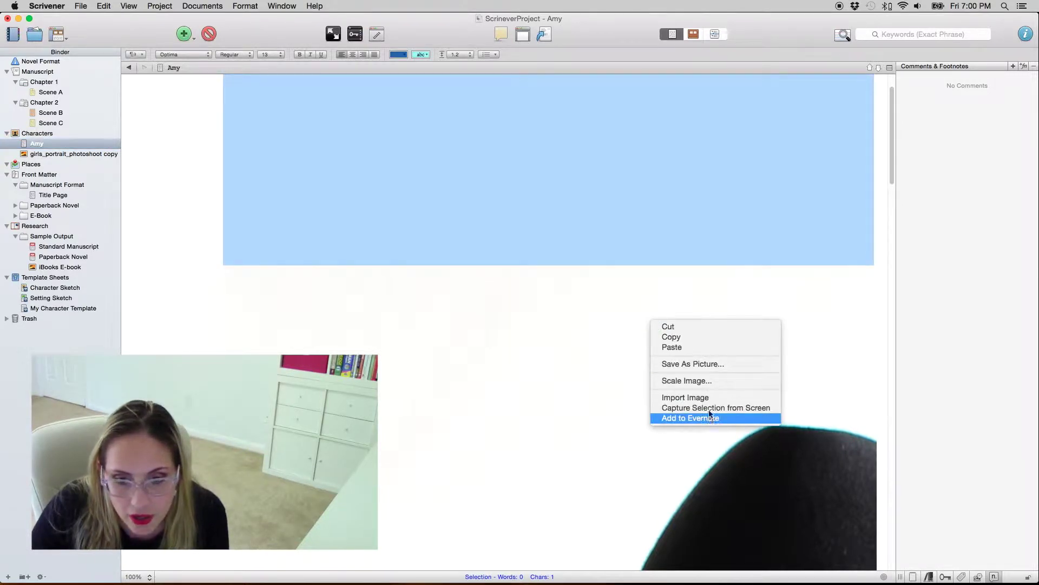
pyautogui.click(709, 381)
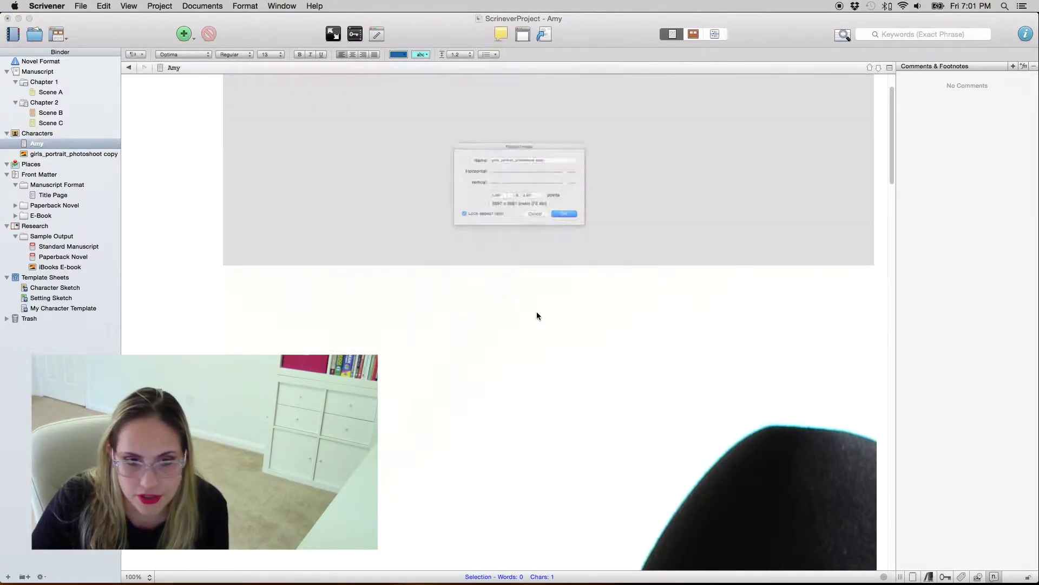
pyautogui.moveTo(587, 184); pyautogui.dragTo(492, 172)
pyautogui.click(588, 226)
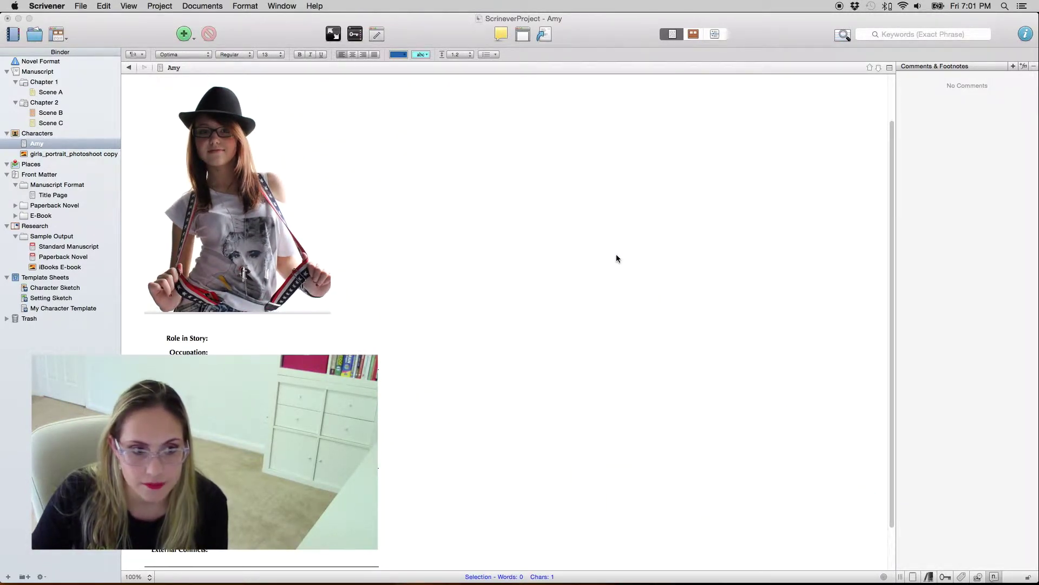
# - Centre the portrait under the Amy heading and show the Inspector's synopsis and notes
pyautogui.click(341, 311)
pyautogui.keyDown('shift'); pyautogui.click(134, 262); pyautogui.keyUp('shift')
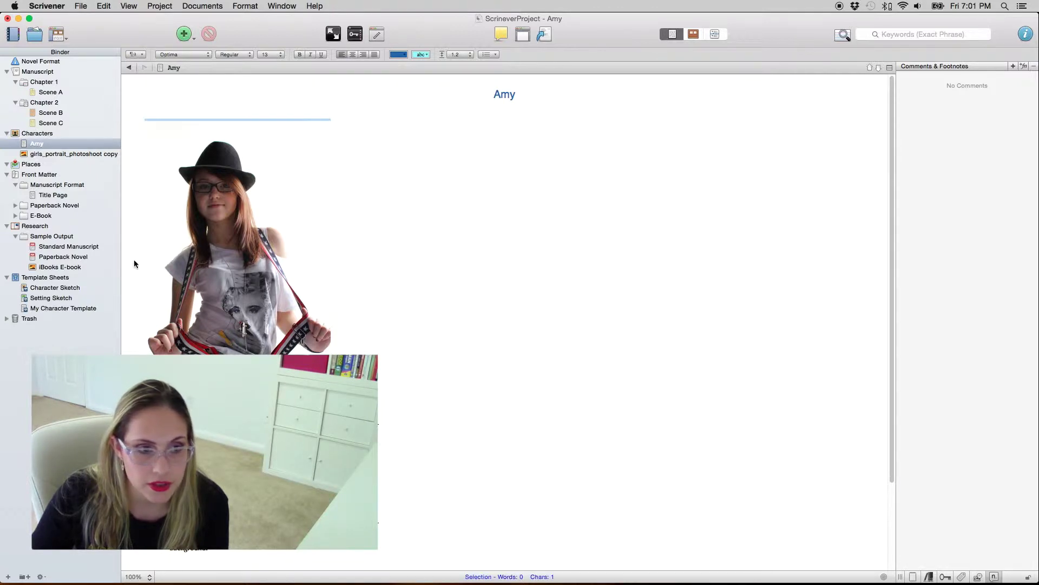
pyautogui.click(352, 54)
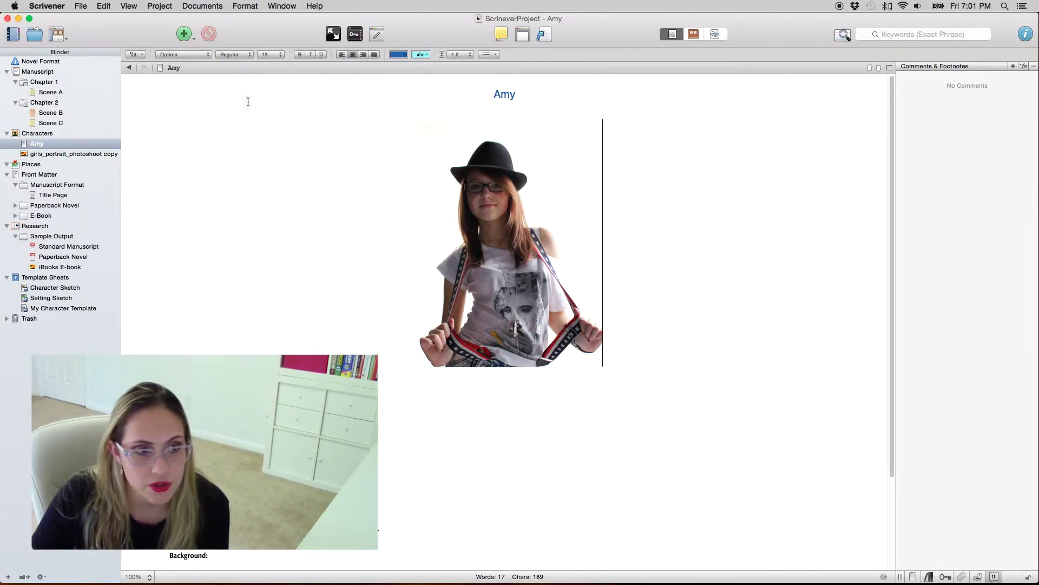
pyautogui.click(81, 153)
pyautogui.click(54, 144)
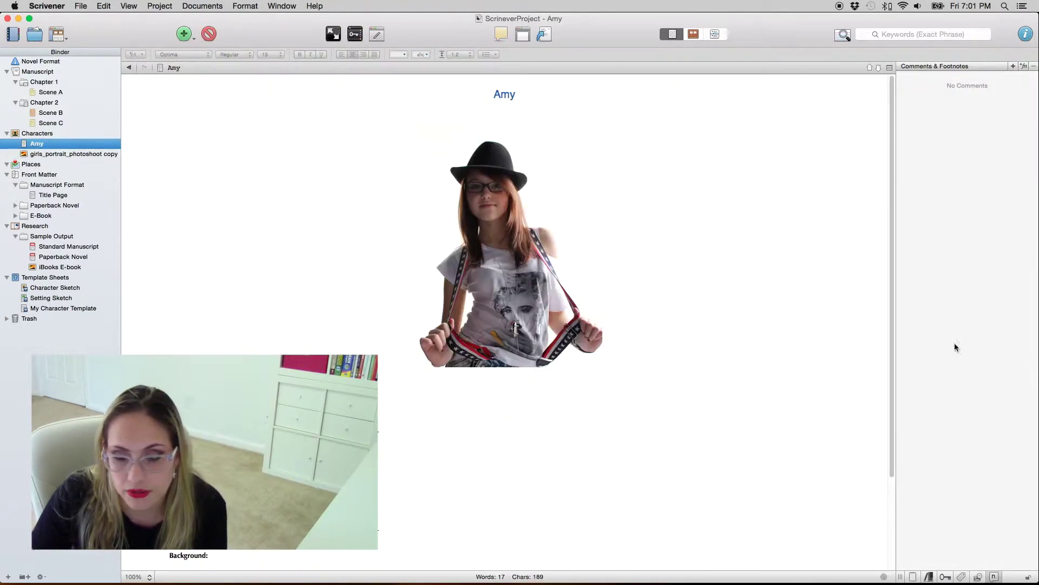
pyautogui.click(914, 577)
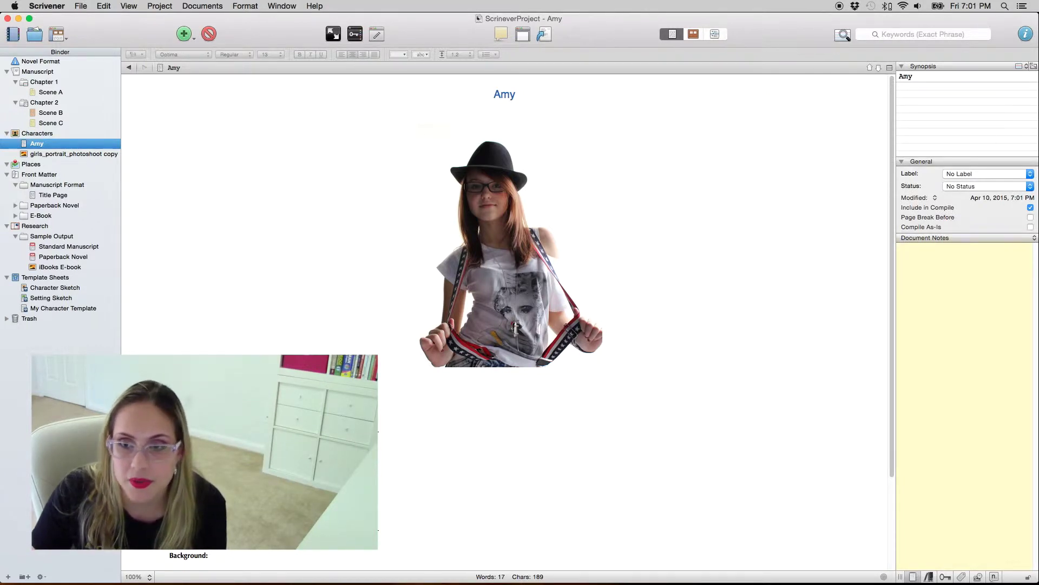
# - Set Amy's synopsis to Show Image and drop the portrait item into its image well
pyautogui.click(1023, 67)
pyautogui.click(1013, 75)
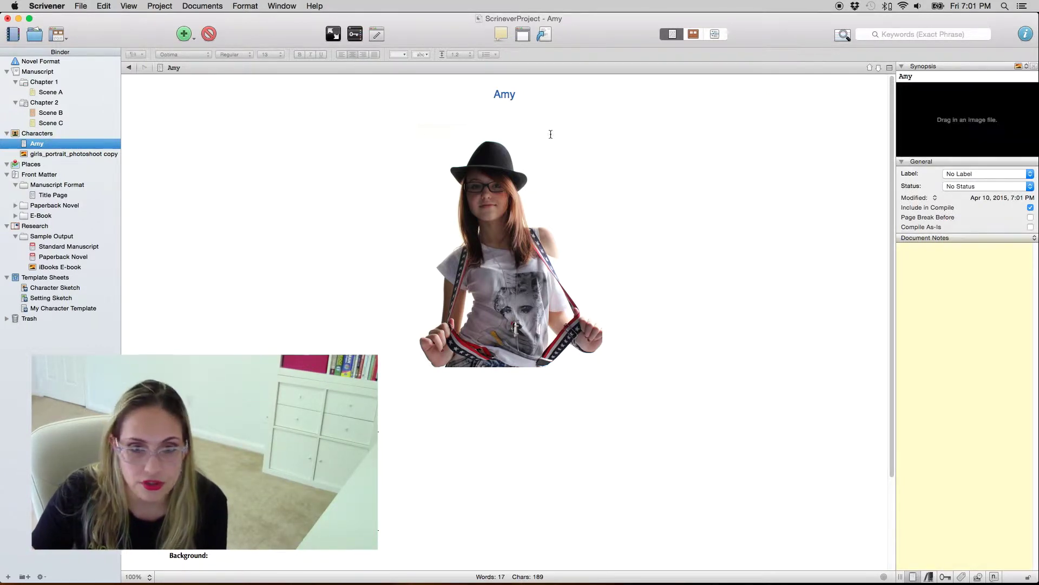
pyautogui.moveTo(48, 155); pyautogui.dragTo(952, 114)
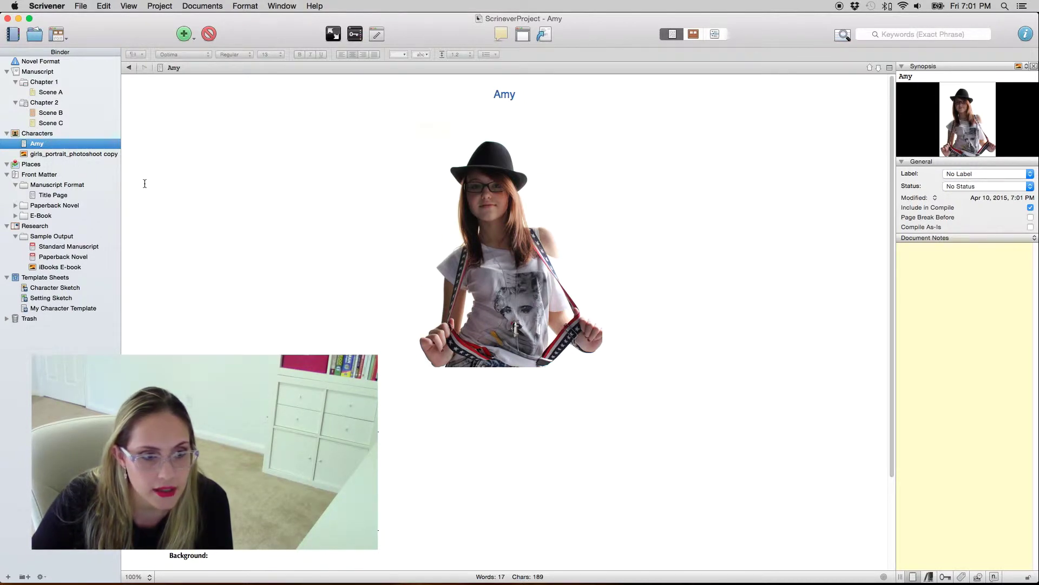
pyautogui.click(47, 335)
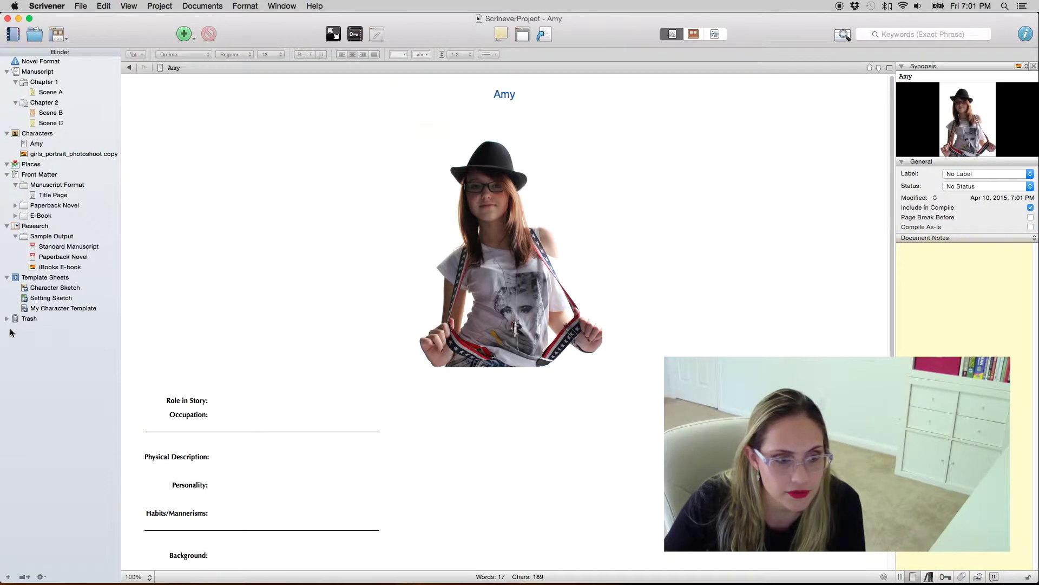
# - Add a binder folder named Darlings and give it the Blackboard icon
pyautogui.rightClick(24, 333)
pyautogui.moveTo(31, 339)
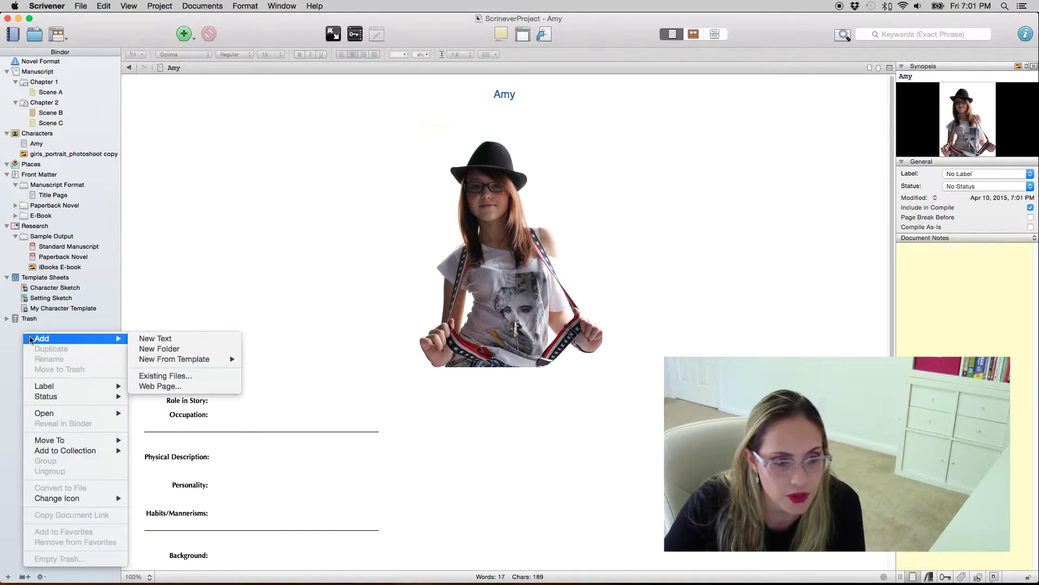
pyautogui.click(192, 349)
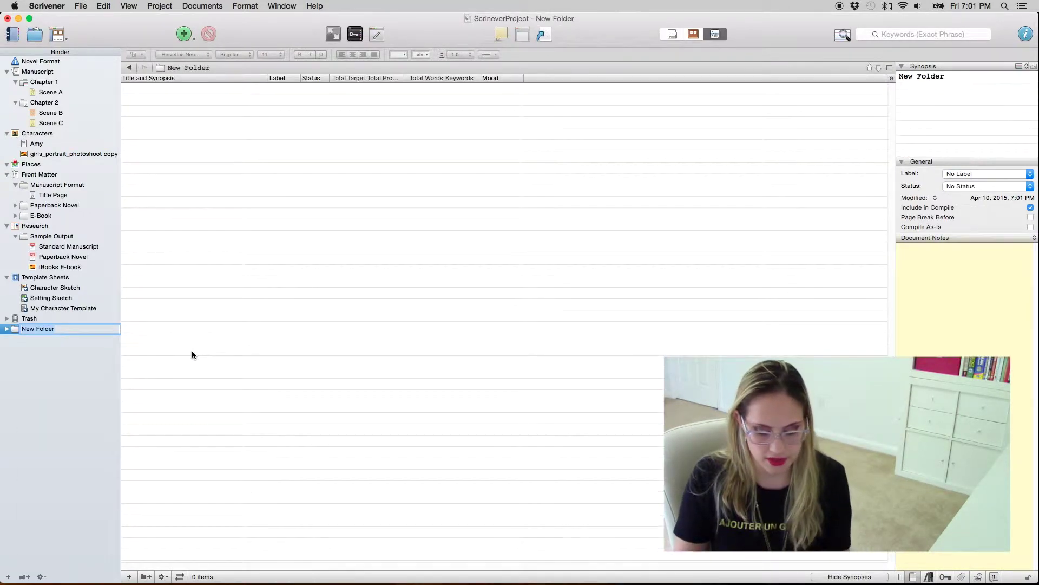
pyautogui.write('Darl')
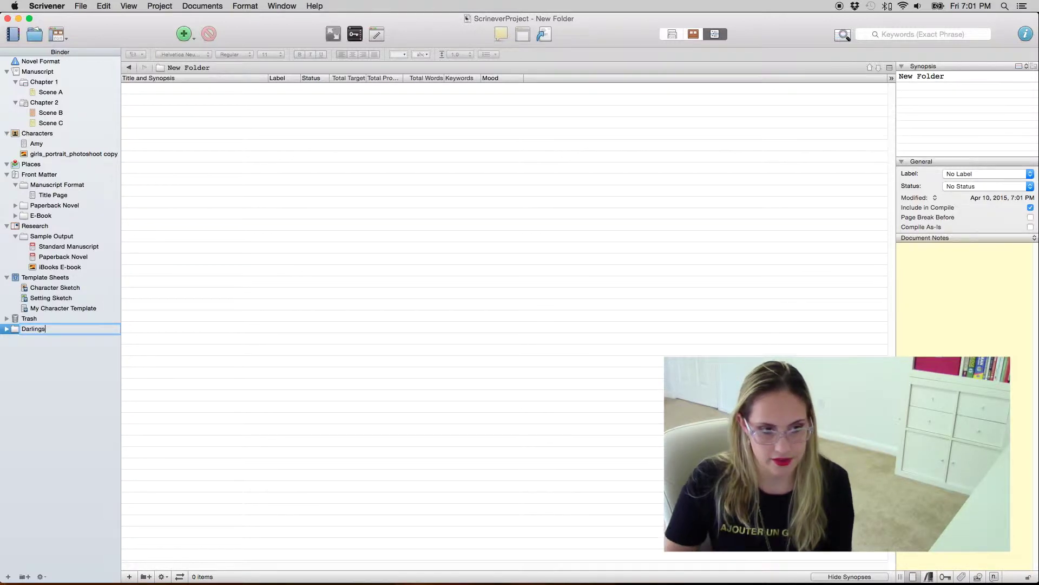
pyautogui.write('ings')
pyautogui.press('Return')
pyautogui.rightClick(29, 331)
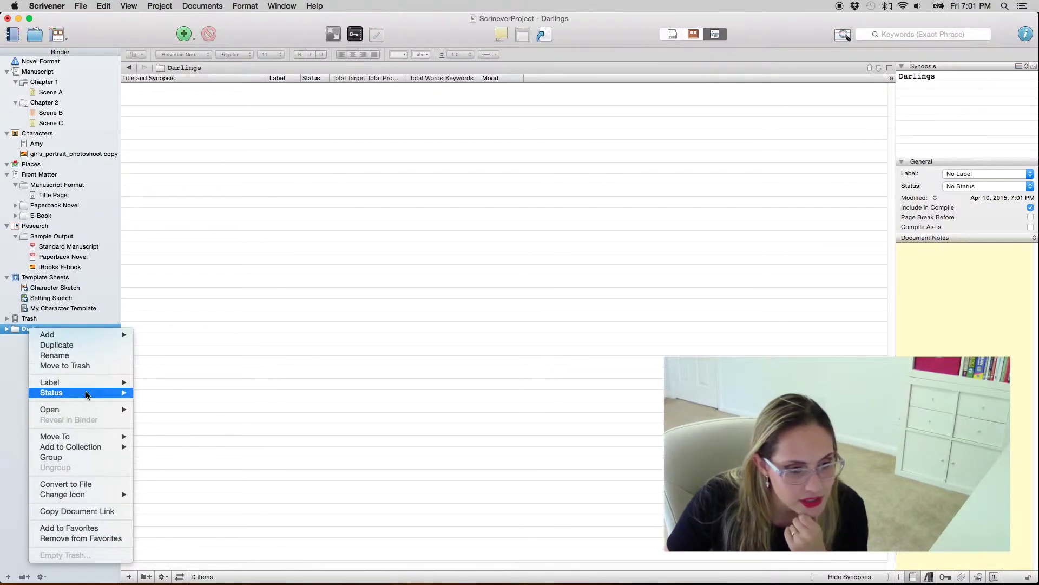
pyautogui.moveTo(100, 334)
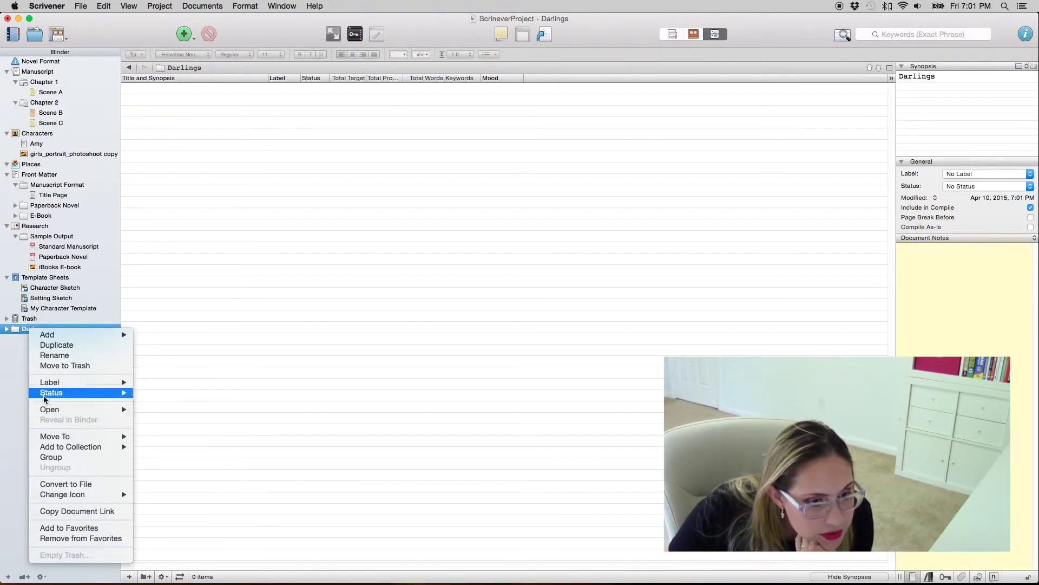
pyautogui.moveTo(60, 501)
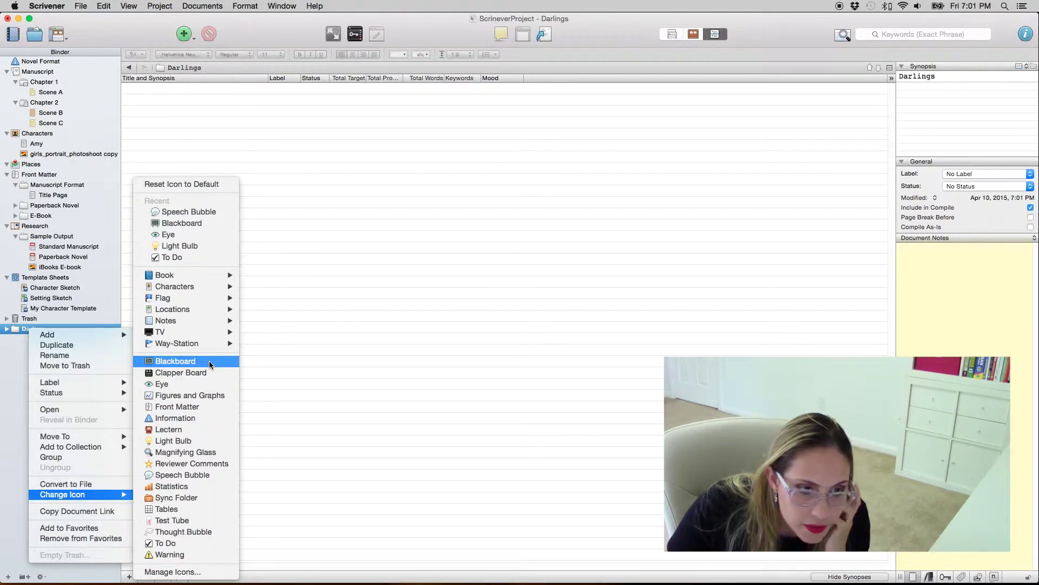
pyautogui.press('Escape')
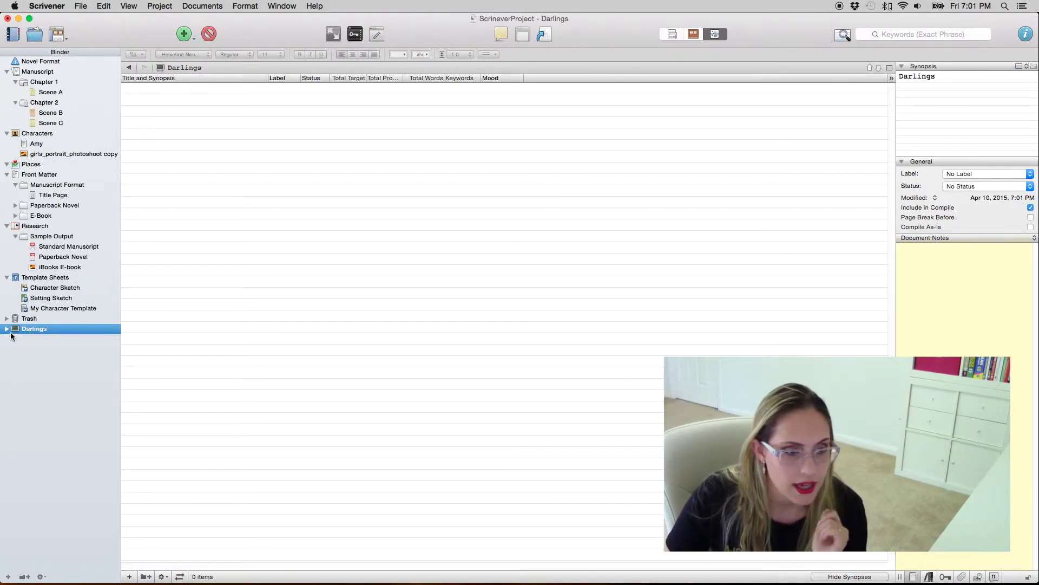
# - Add text documents Amy and Bob inside Darlings, then open Scene A
pyautogui.rightClick(30, 330)
pyautogui.moveTo(40, 340)
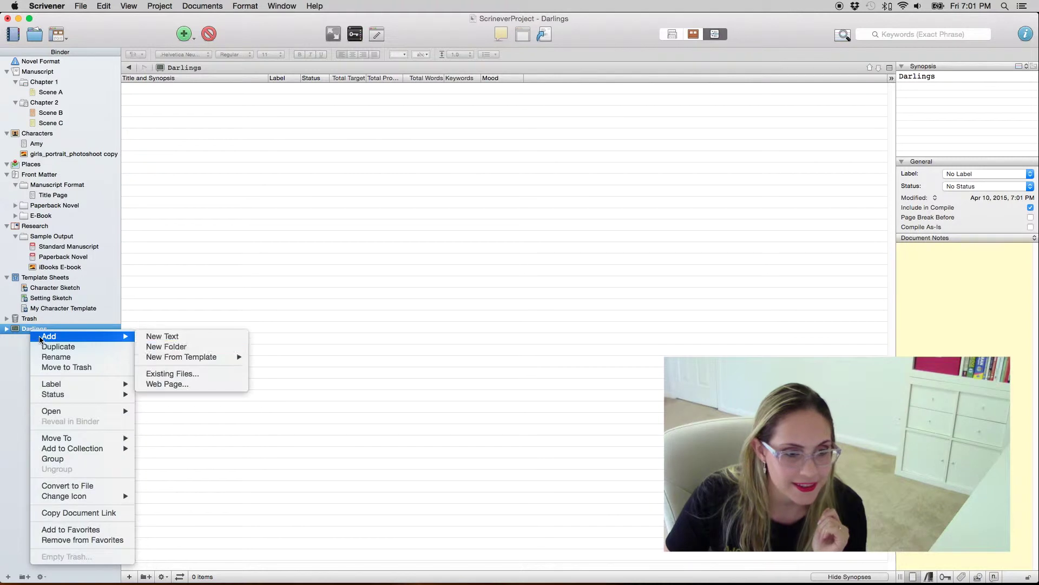
pyautogui.click(162, 336)
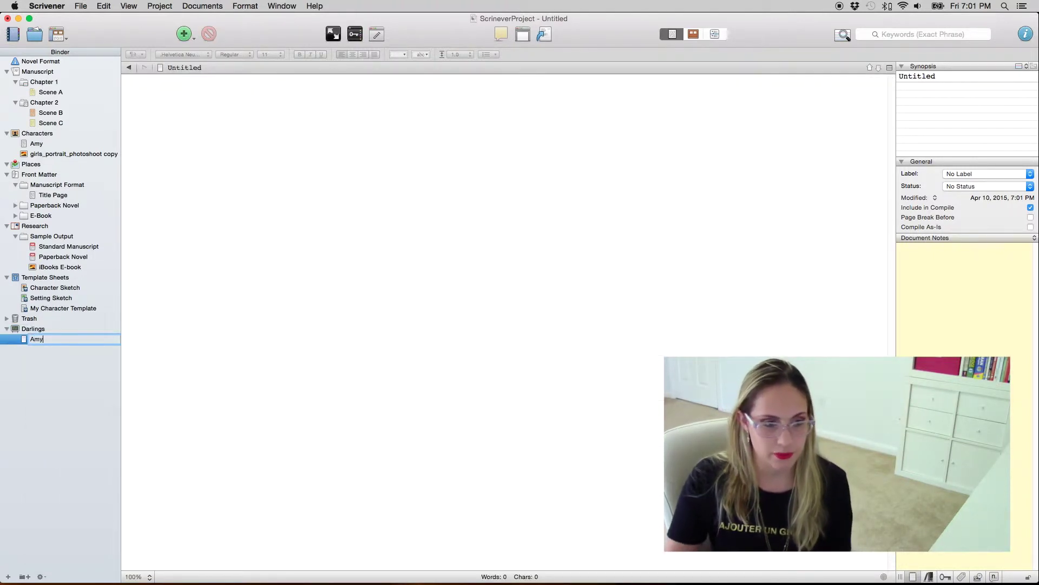
pyautogui.write('Amy')
pyautogui.click(35, 329)
pyautogui.rightClick(41, 329)
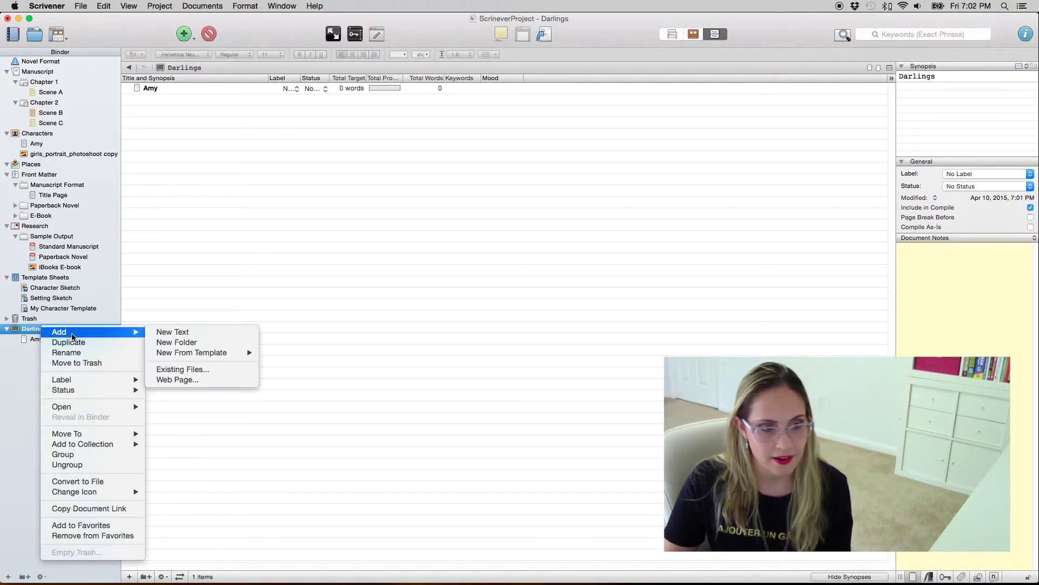
pyautogui.click(237, 332)
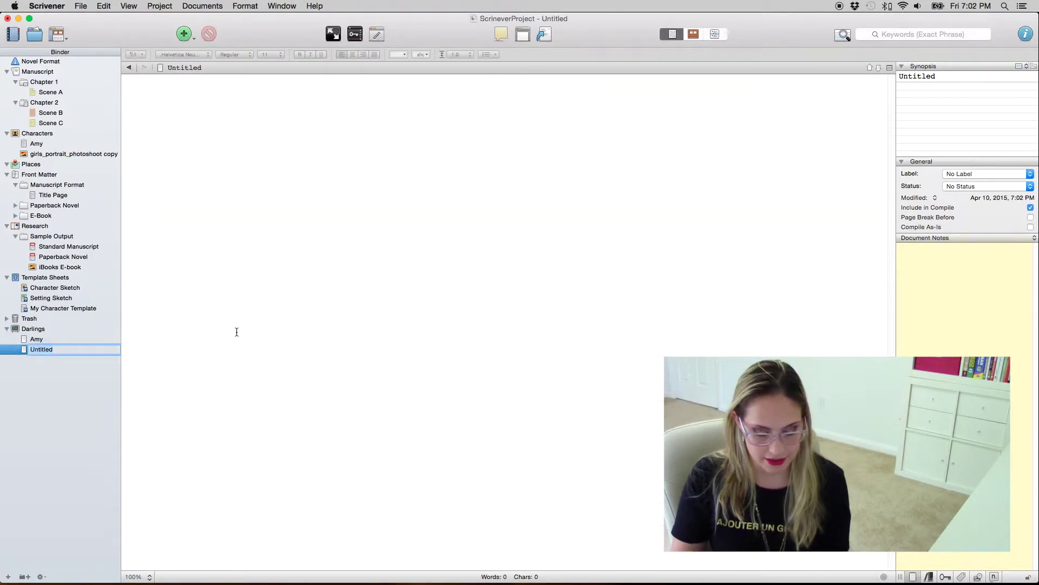
pyautogui.press('Return')
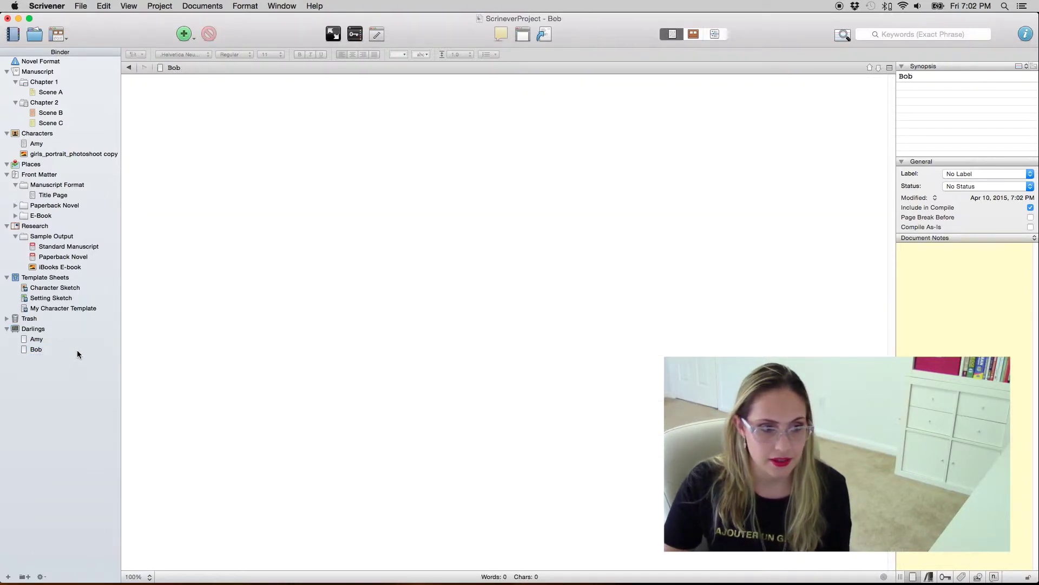
pyautogui.click(52, 90)
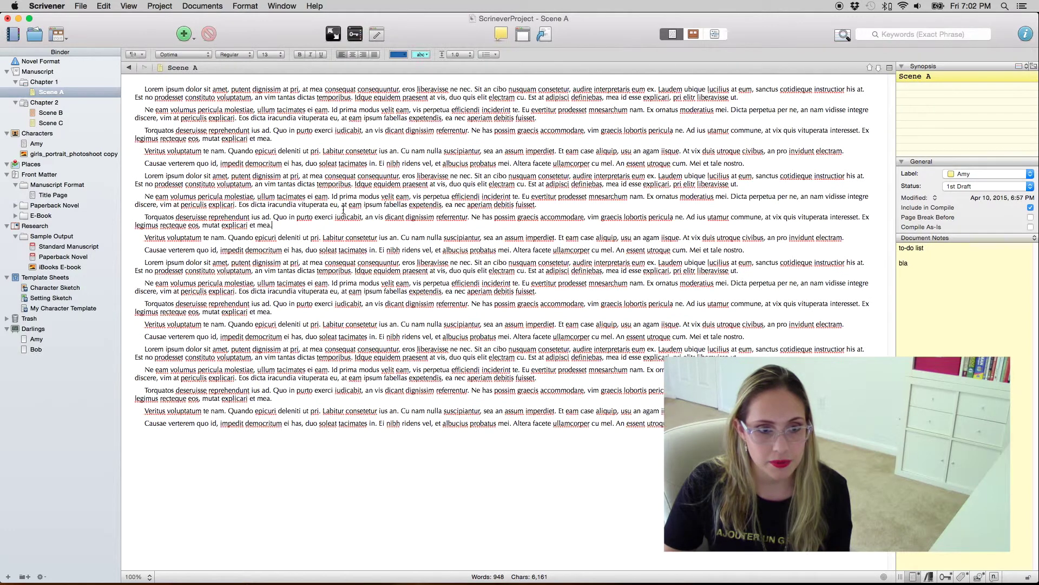
# - Cut the Torquatos paragraph from Scene A and paste it into the Darlings Amy document
pyautogui.moveTo(188, 222); pyautogui.dragTo(112, 210)
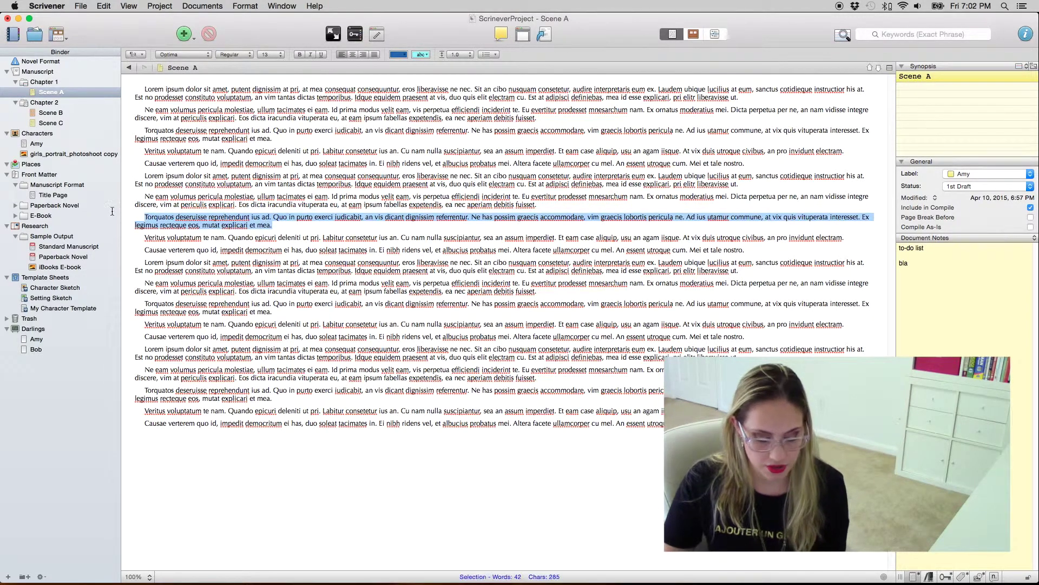
pyautogui.press('super+x')
pyautogui.press('BackSpace')
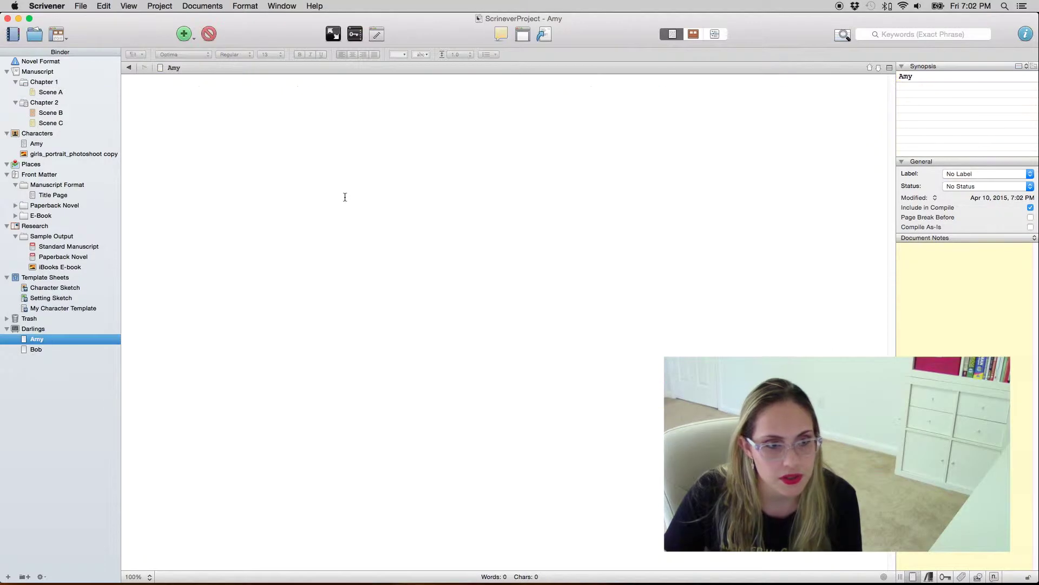
pyautogui.click(348, 195)
pyautogui.press('super+v')
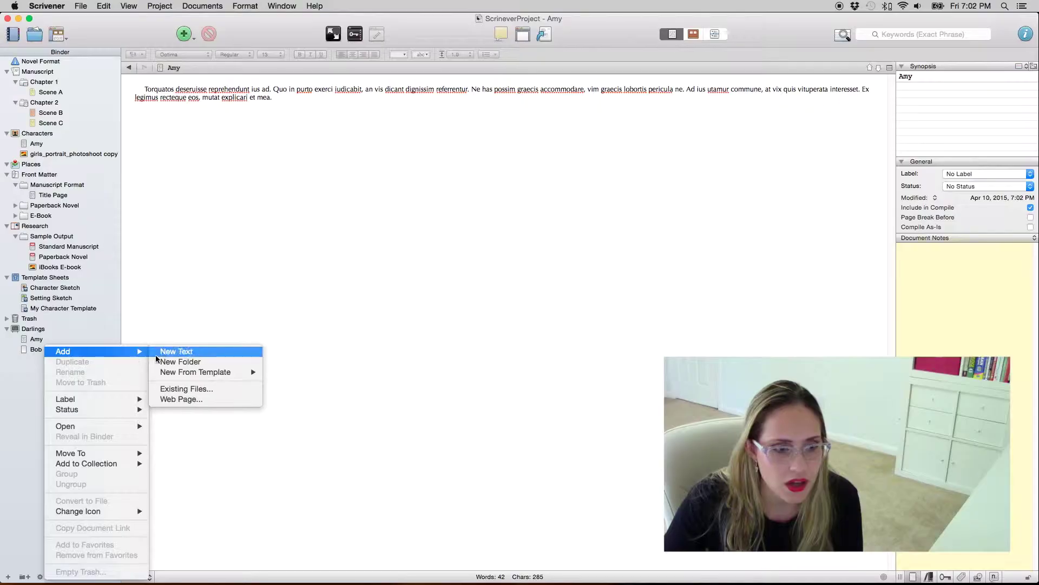
# - Create a top-level folder named Pitching and bring up its Change Icon choices
pyautogui.click(173, 362)
pyautogui.write('P')
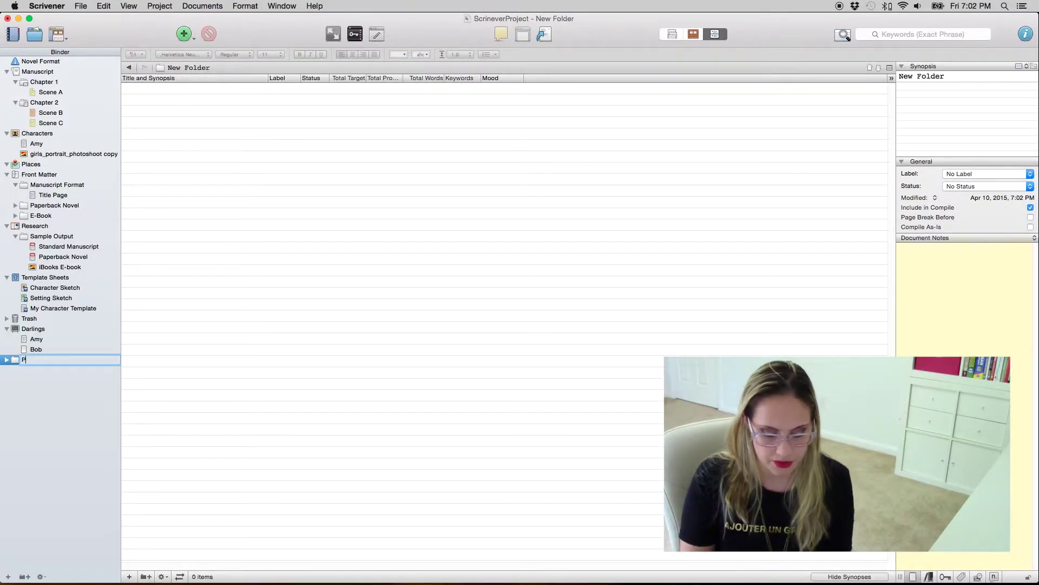
pyautogui.write('itching')
pyautogui.click(22, 362)
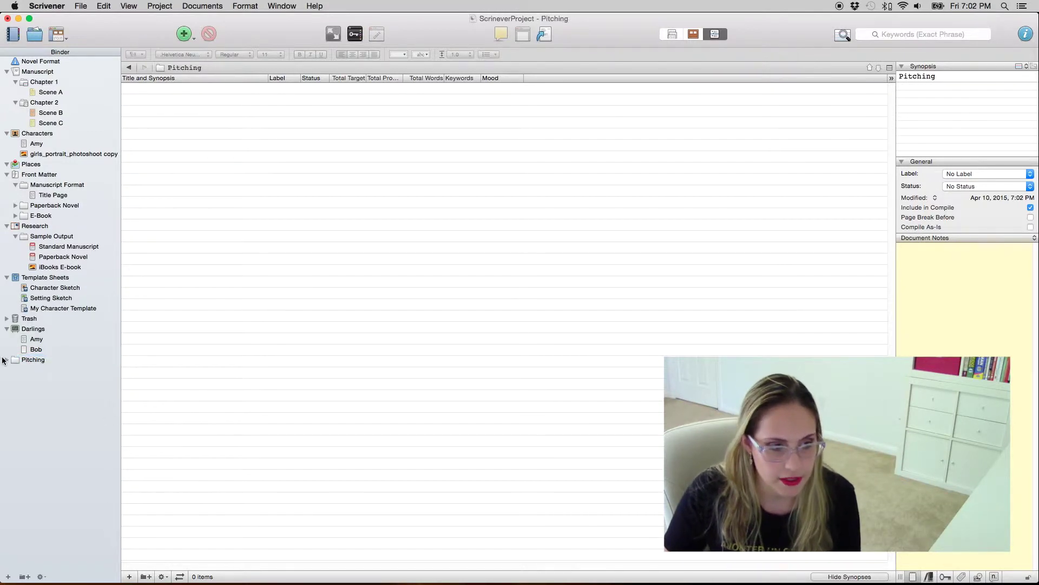
pyautogui.rightClick(22, 362)
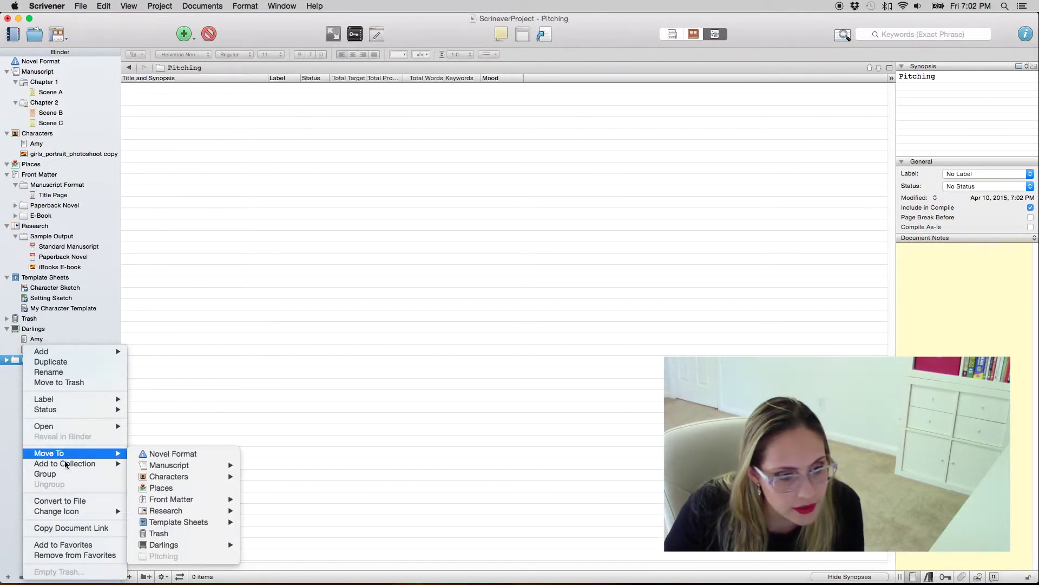
pyautogui.moveTo(78, 515)
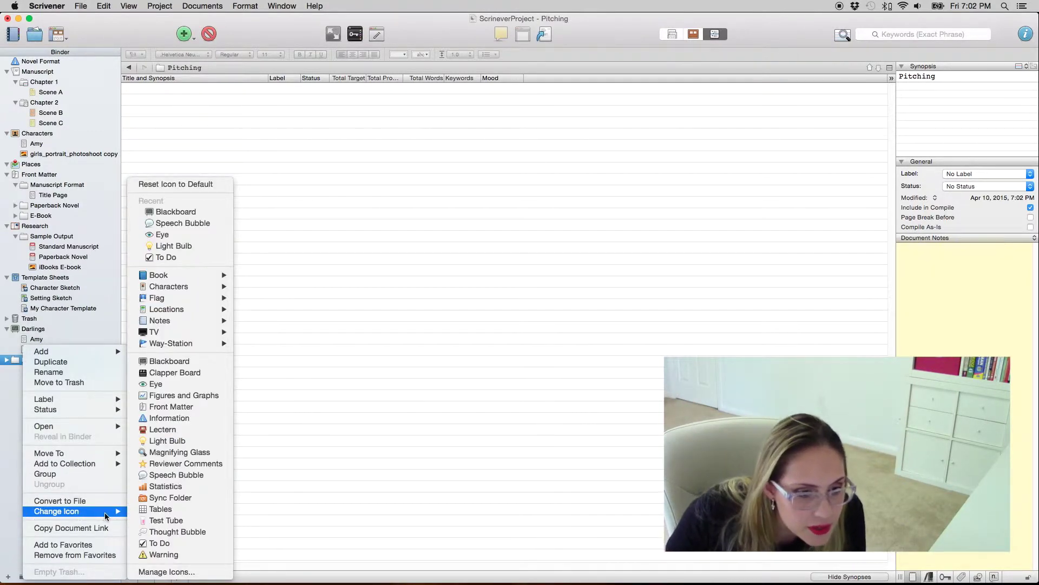